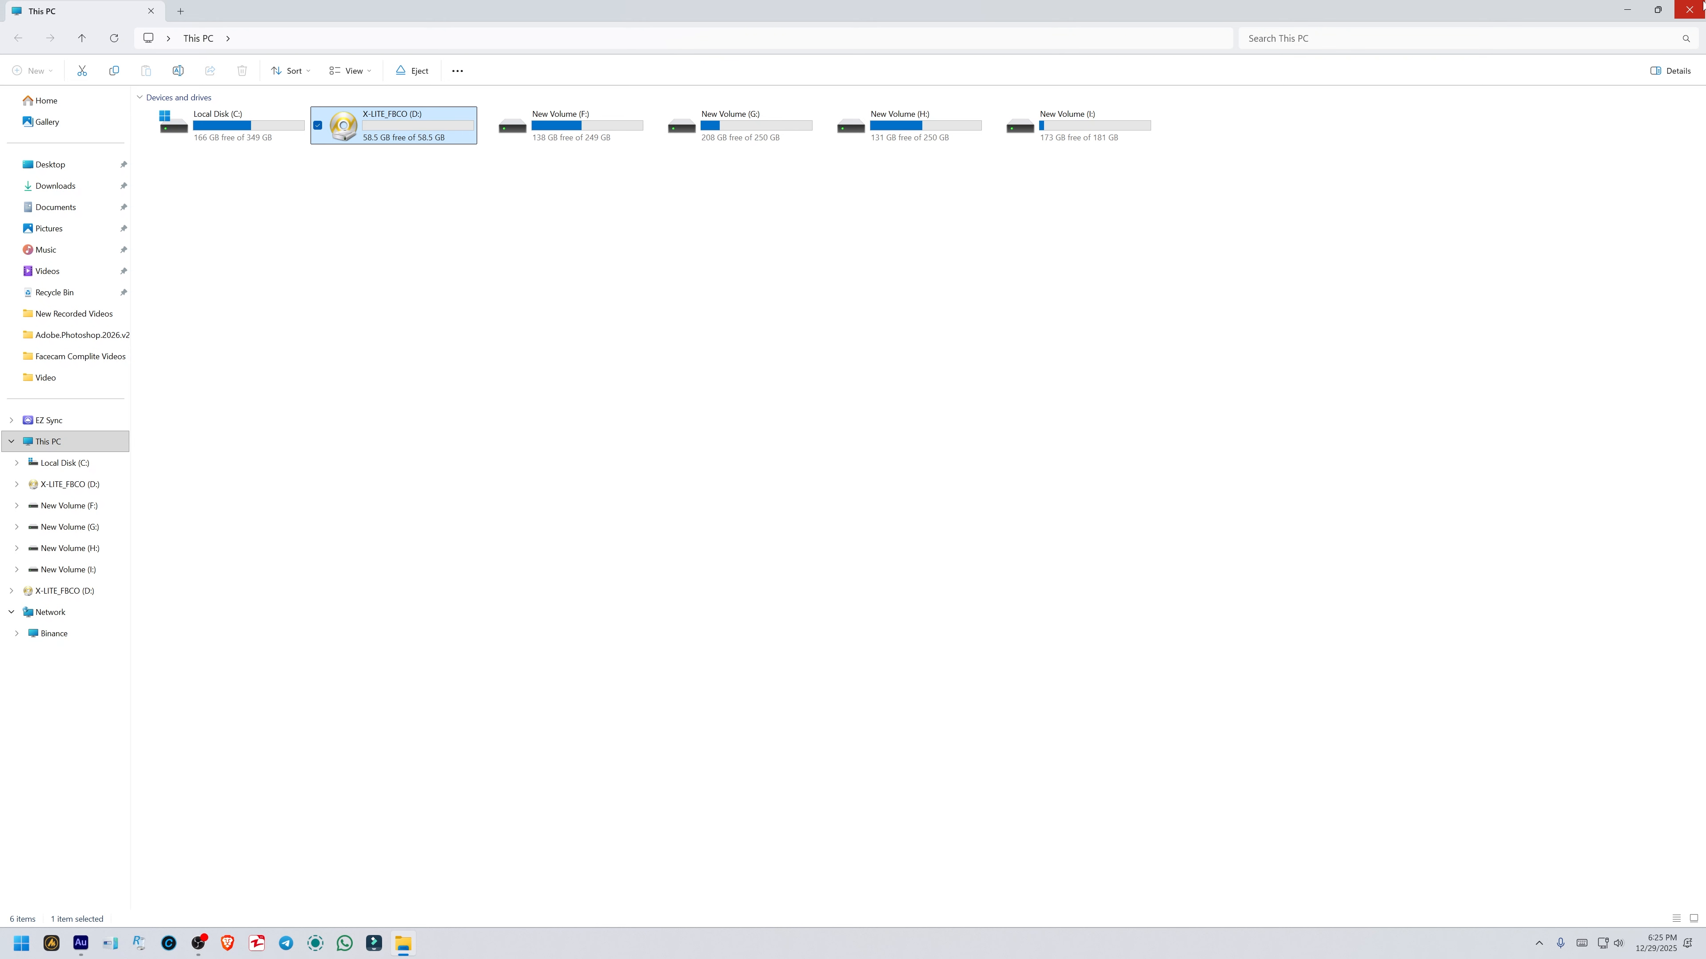
# Step: Switch to the Brave browser and search the web for rirobin
pyautogui.click(618, 456)
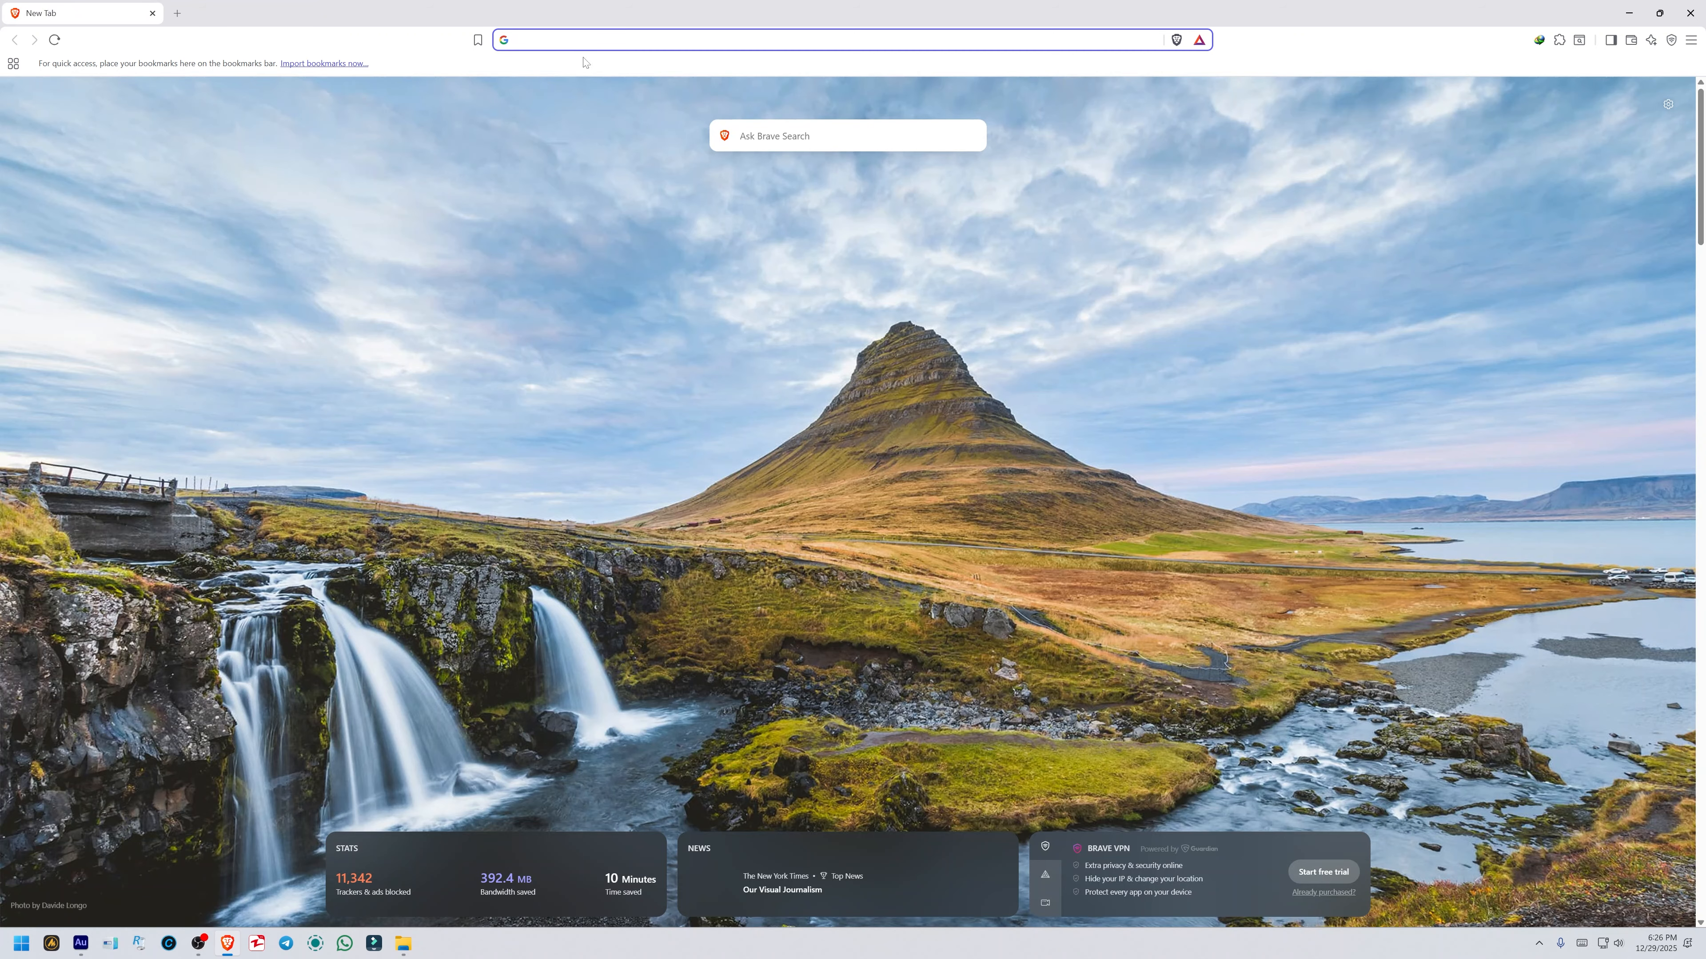
pyautogui.click(567, 47)
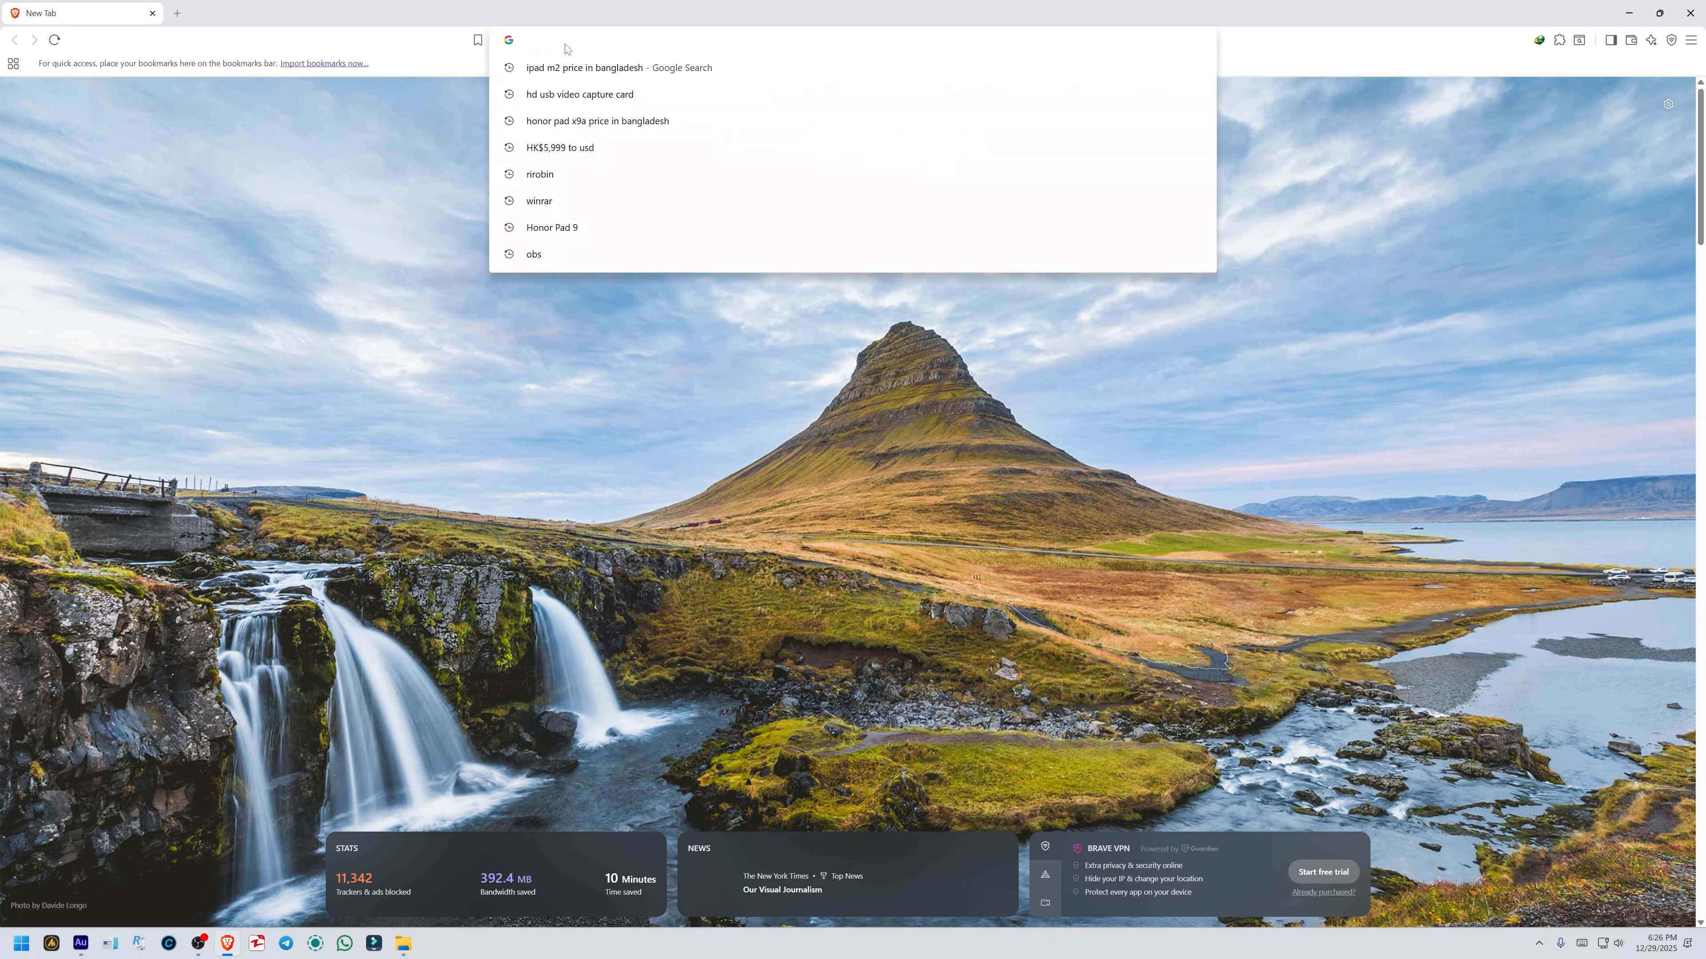
pyautogui.write('ri')
pyautogui.press('Down')
pyautogui.press('Return')
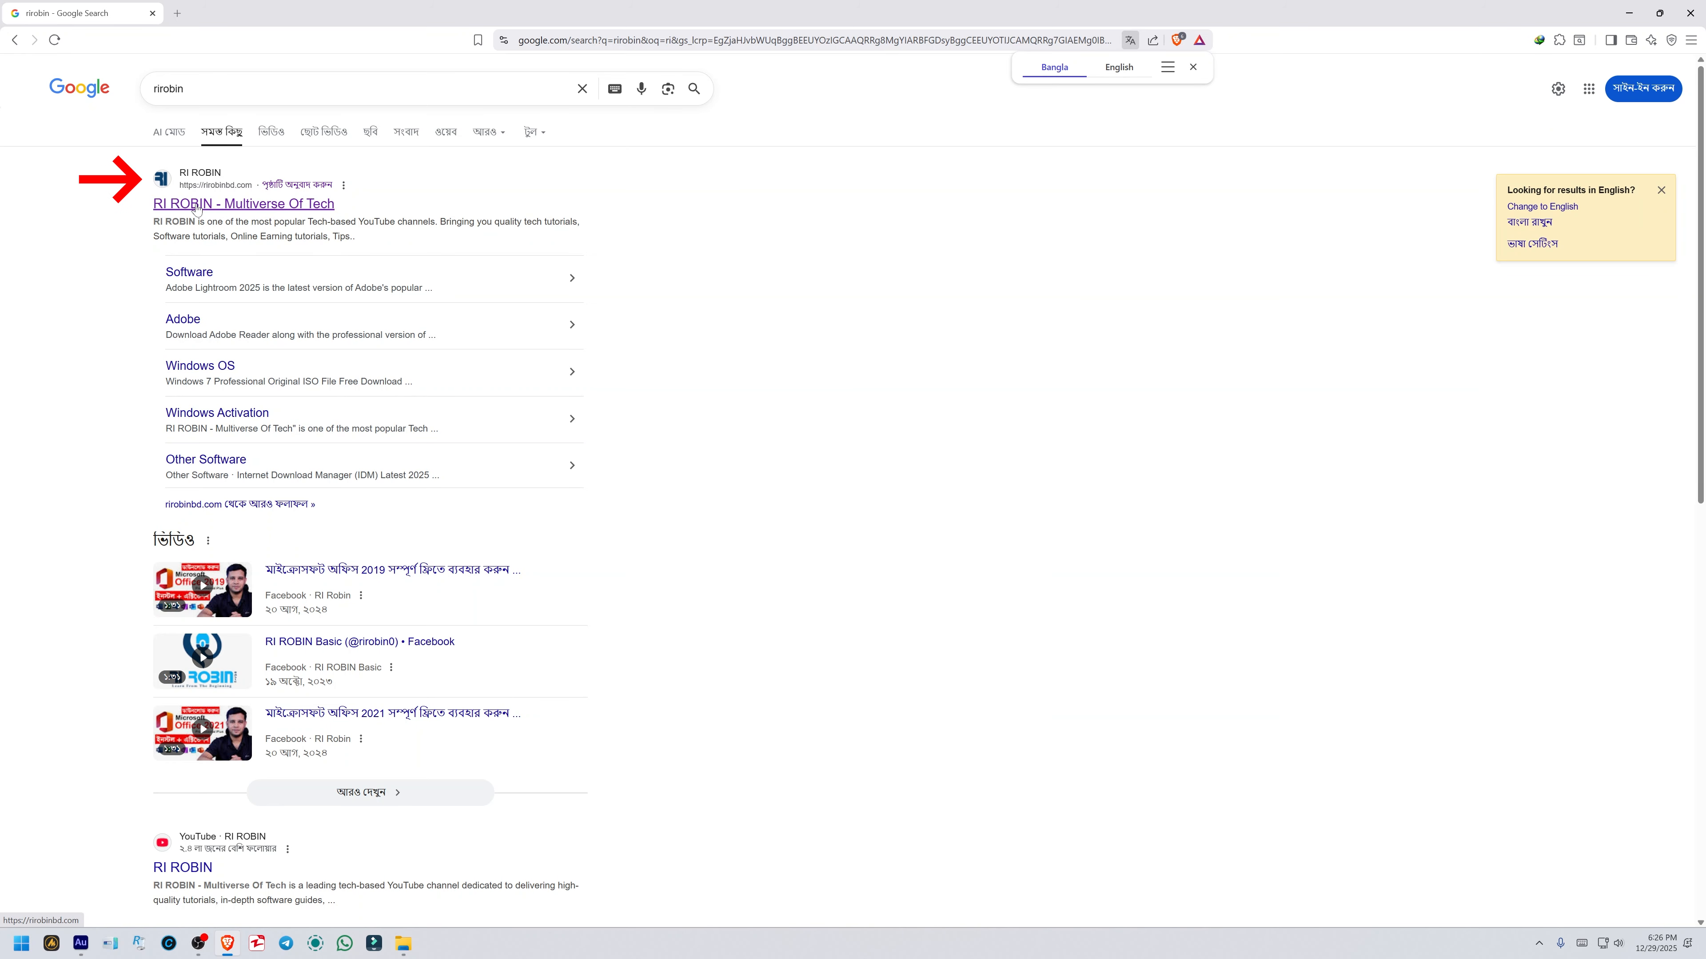
# Step: Replace the search tab with a new one, download rufus-4.11.exe from the Rufus website and close the browser
pyautogui.click(177, 12)
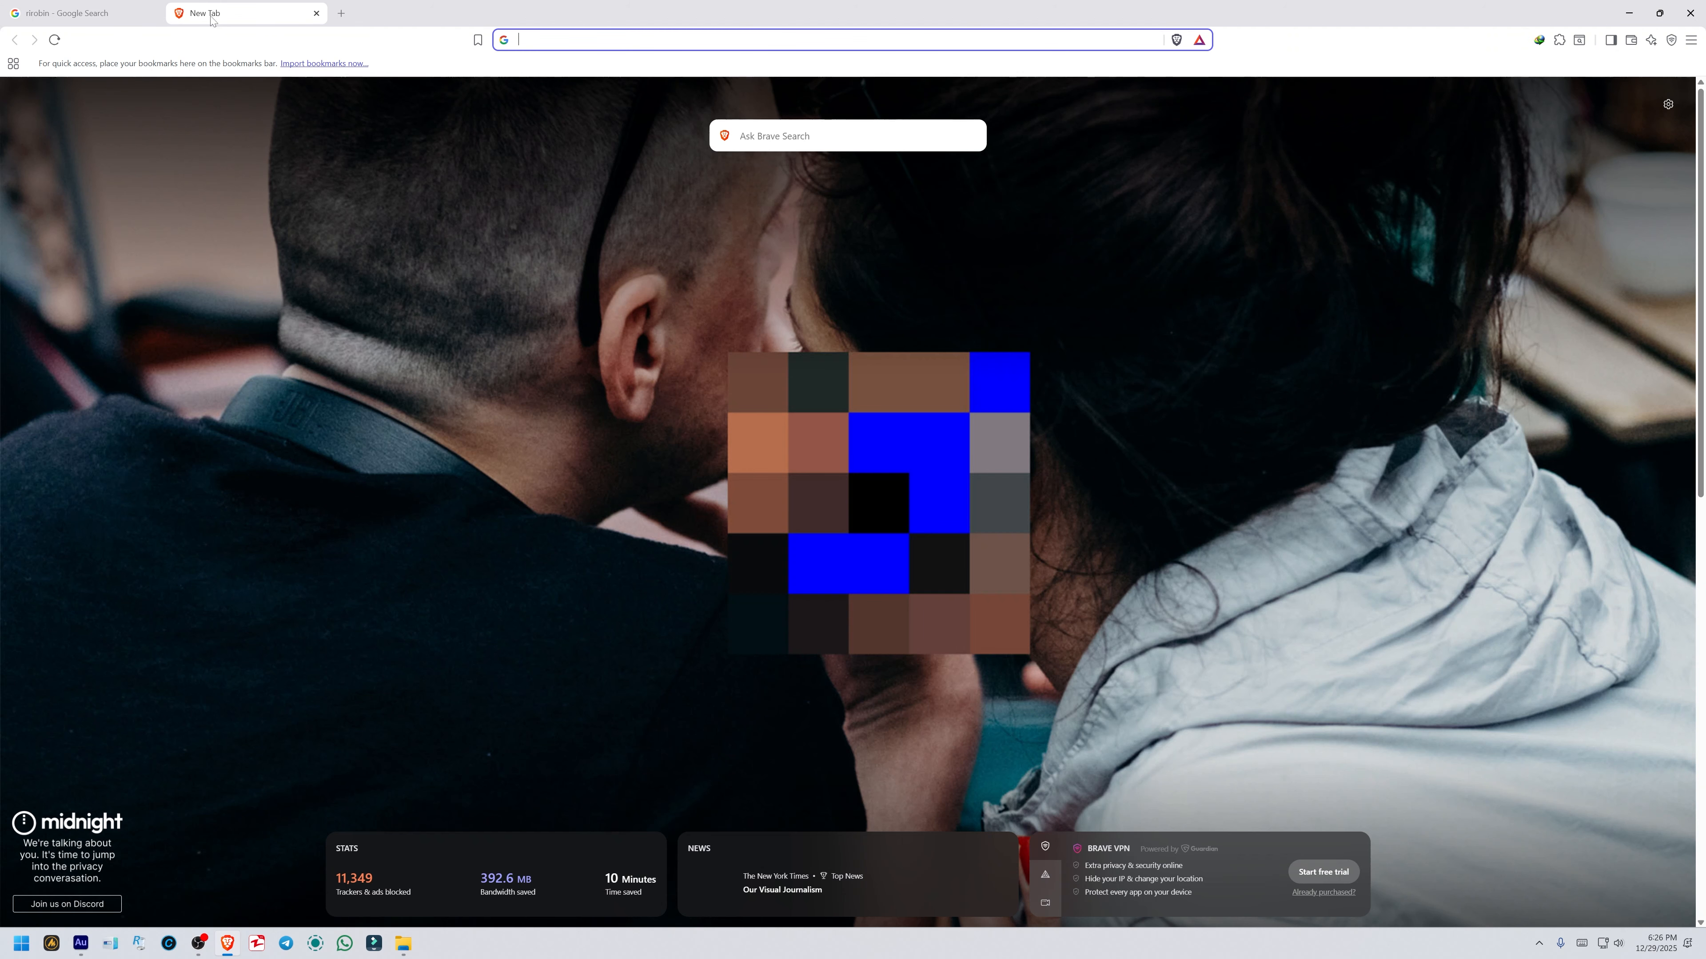
pyautogui.click(153, 13)
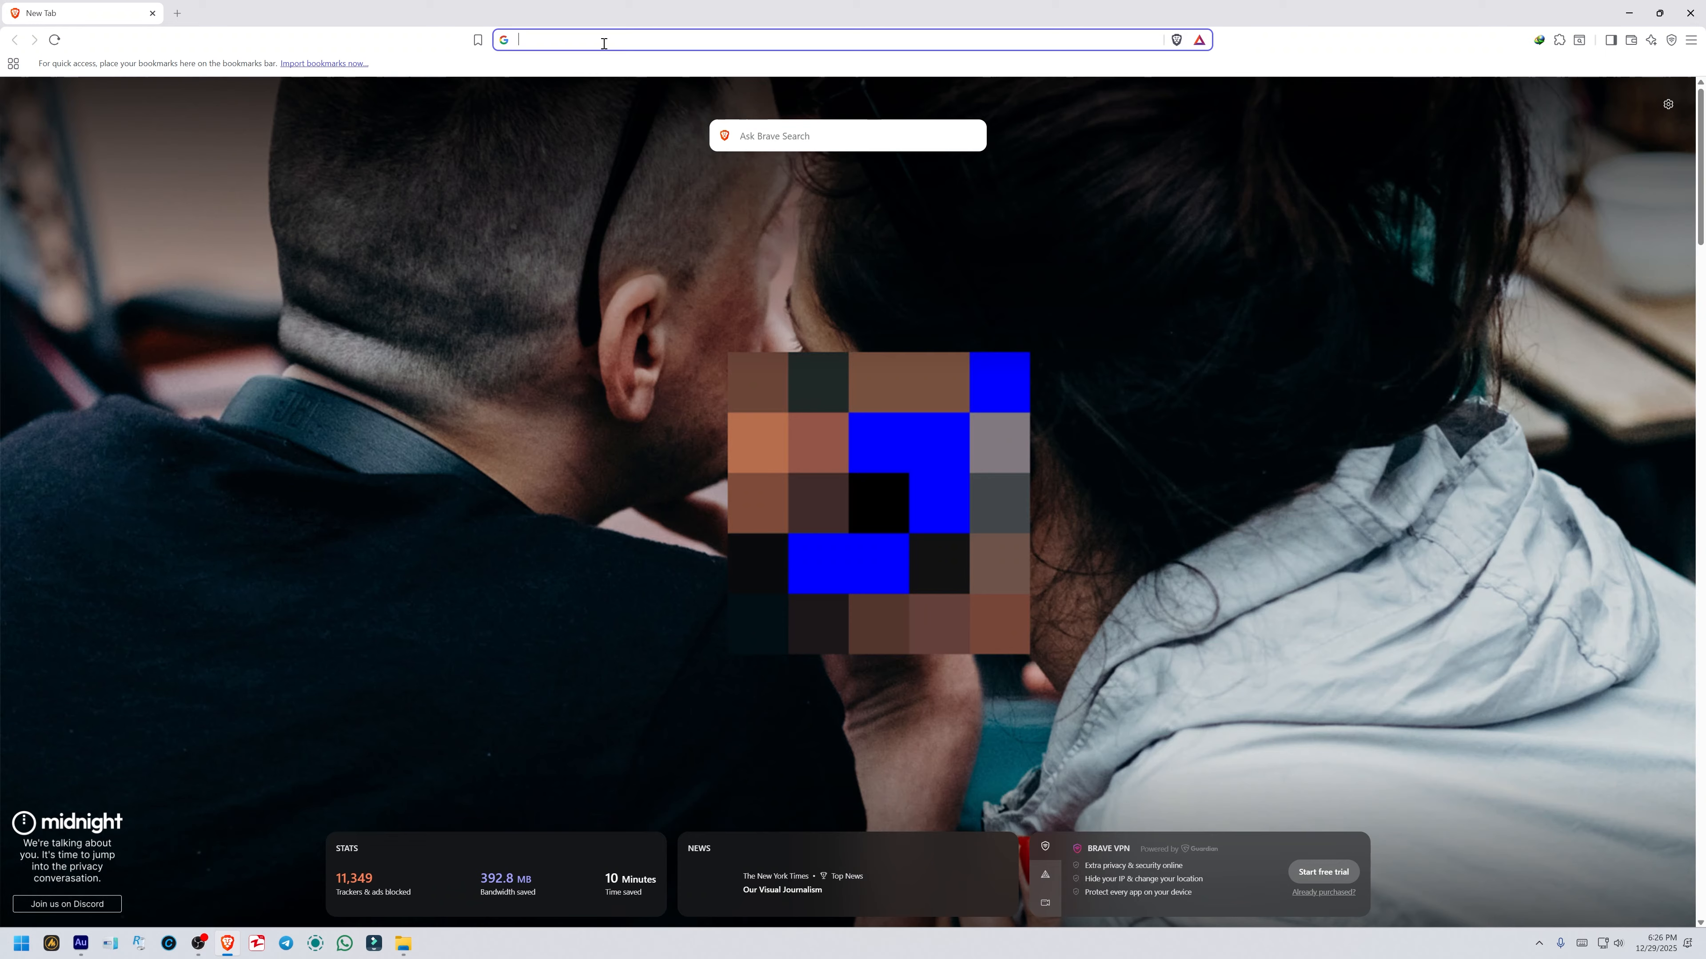
pyautogui.write('rufus')
pyautogui.press('Return')
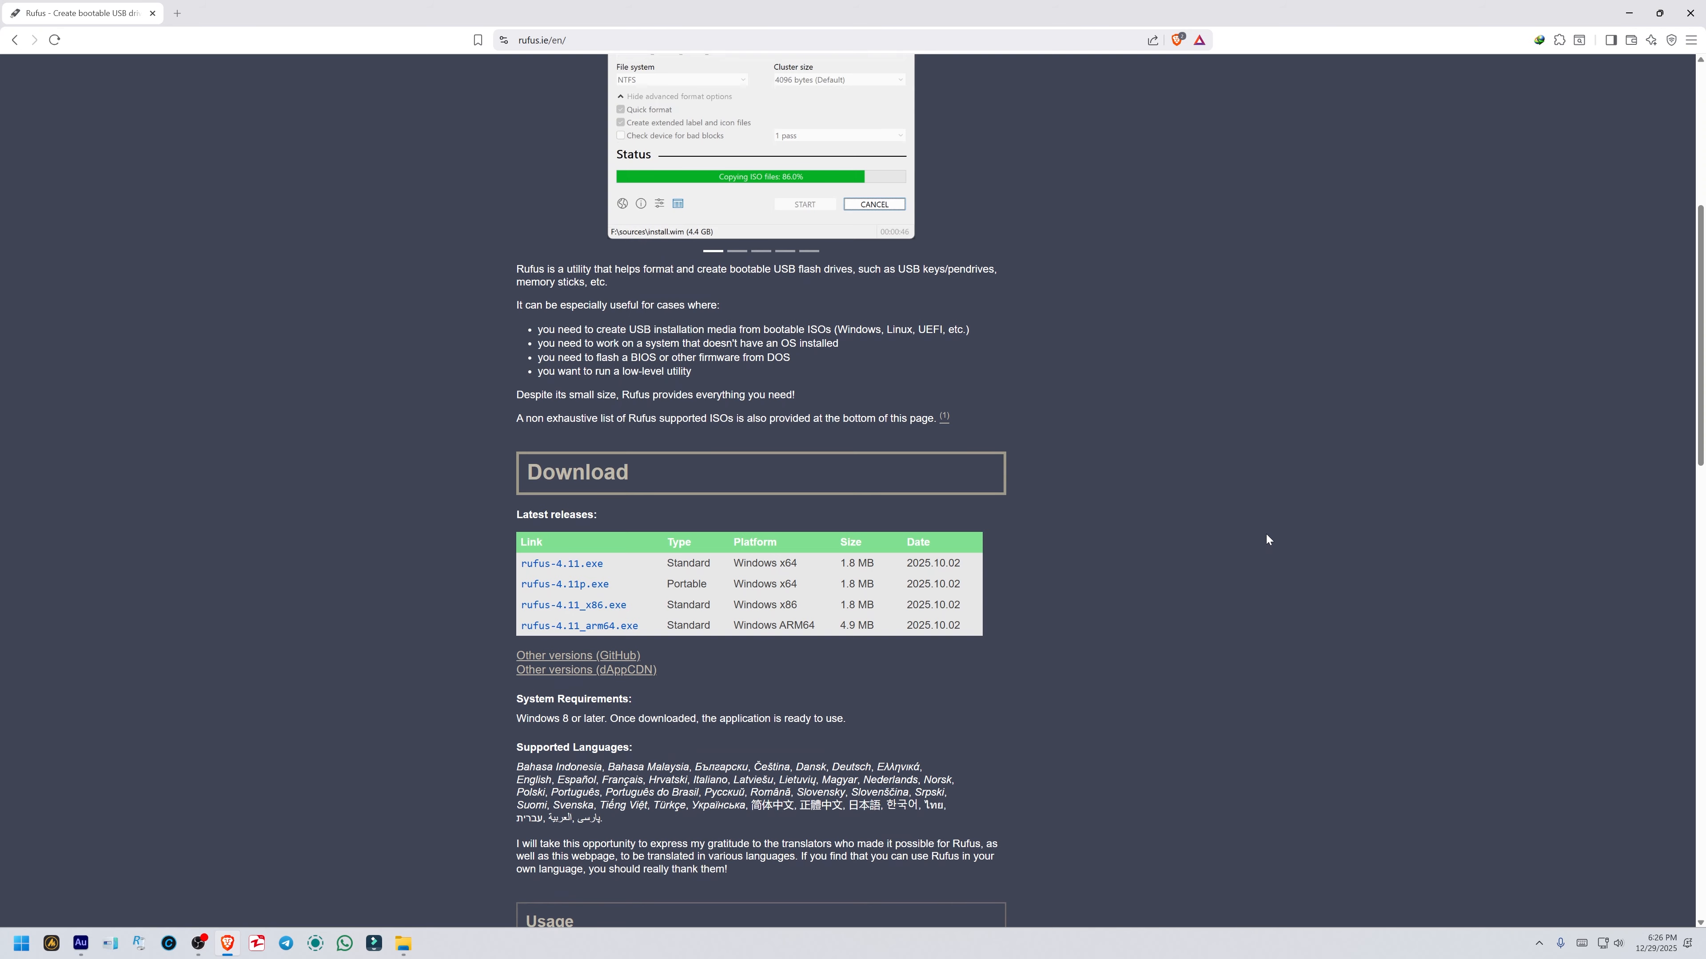
pyautogui.scroll(-2, 1262, 532)
pyautogui.scroll(-3, 1260, 532)
pyautogui.click(544, 366)
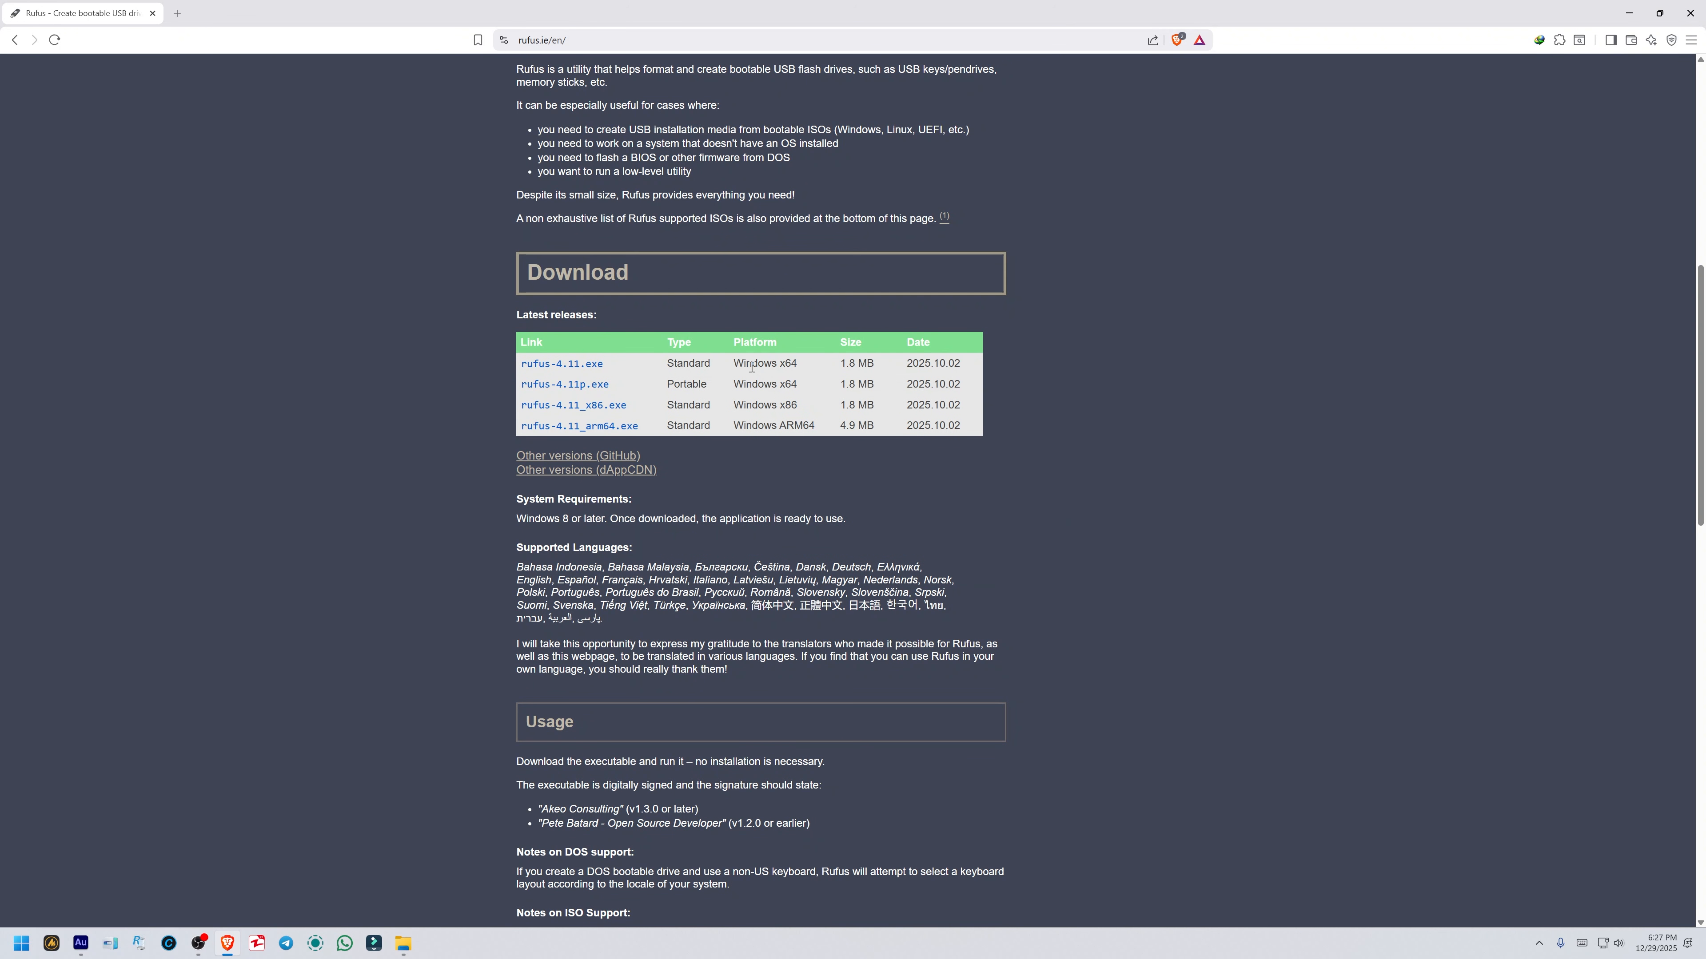
pyautogui.click(1691, 11)
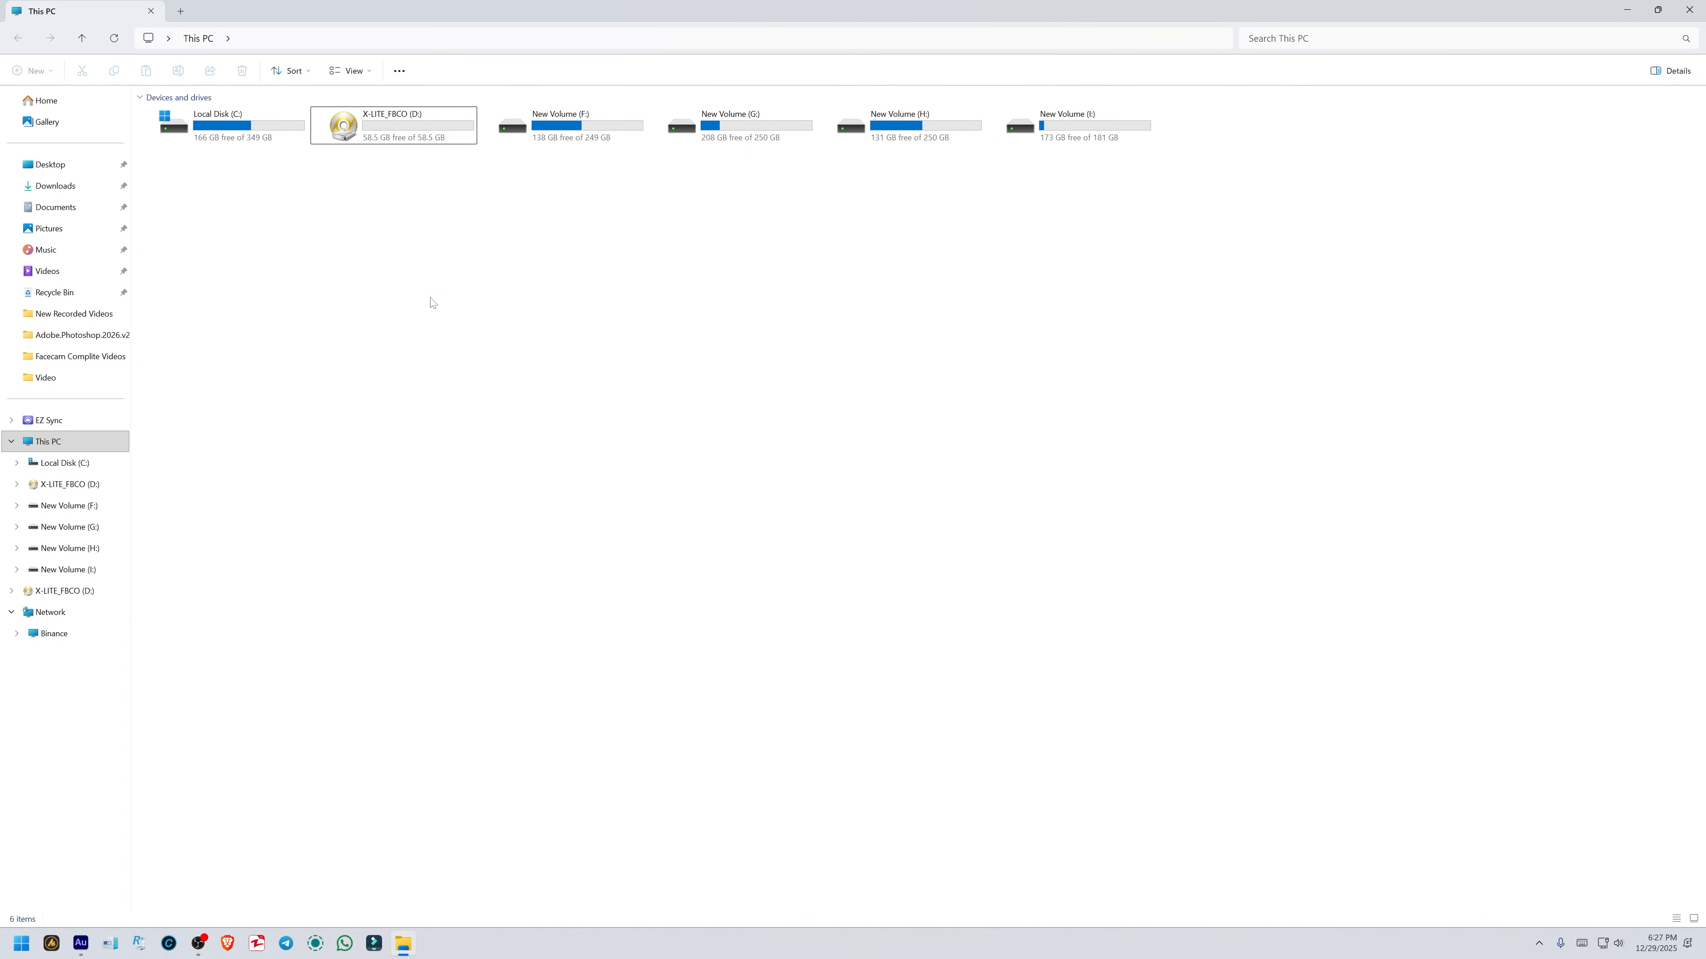
# Step: Go to the Programs folder inside Downloads to launch Rufus
pyautogui.click(57, 188)
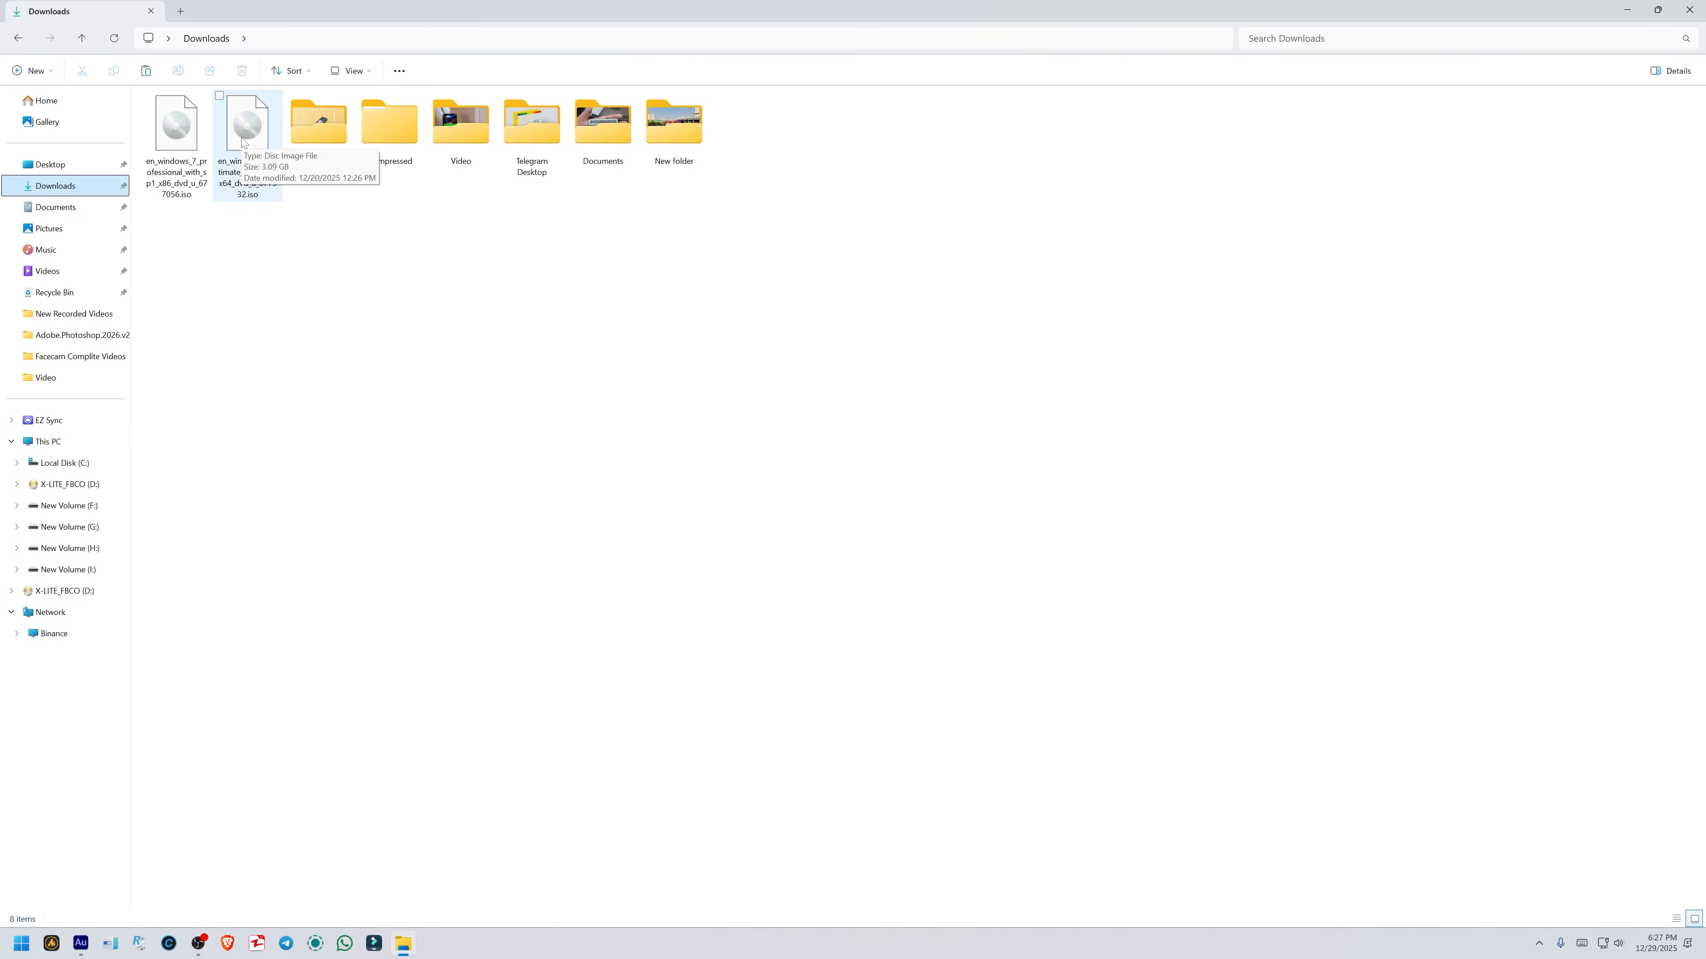
pyautogui.click(174, 144)
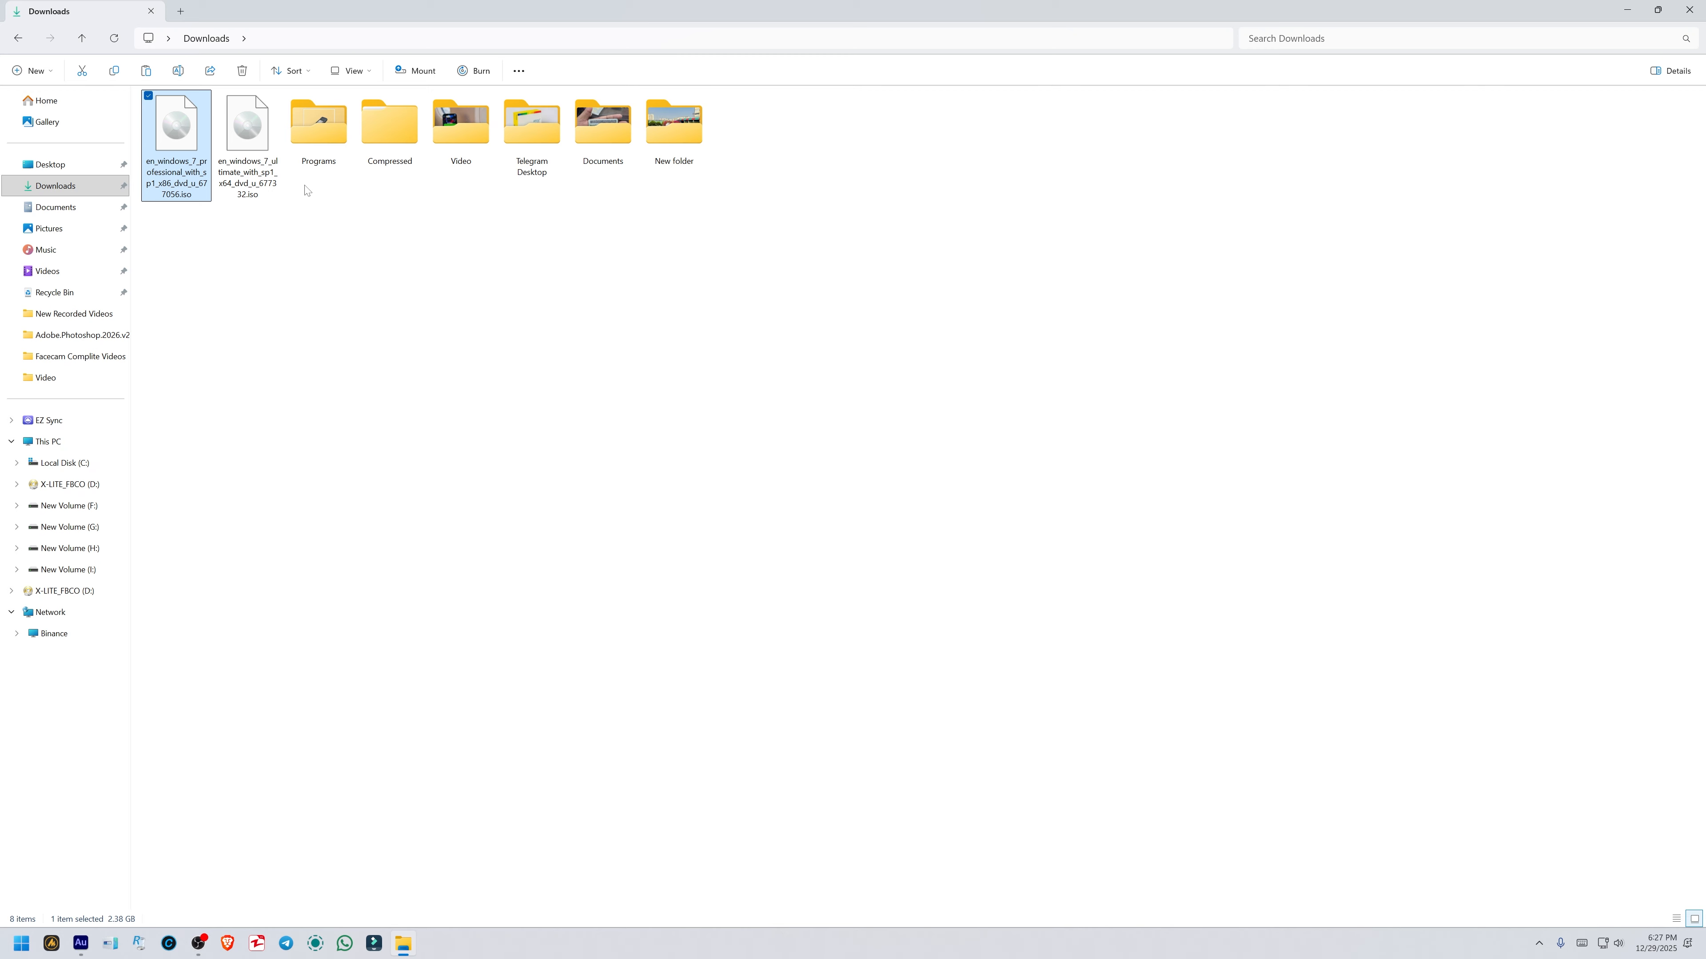
pyautogui.doubleClick(318, 135)
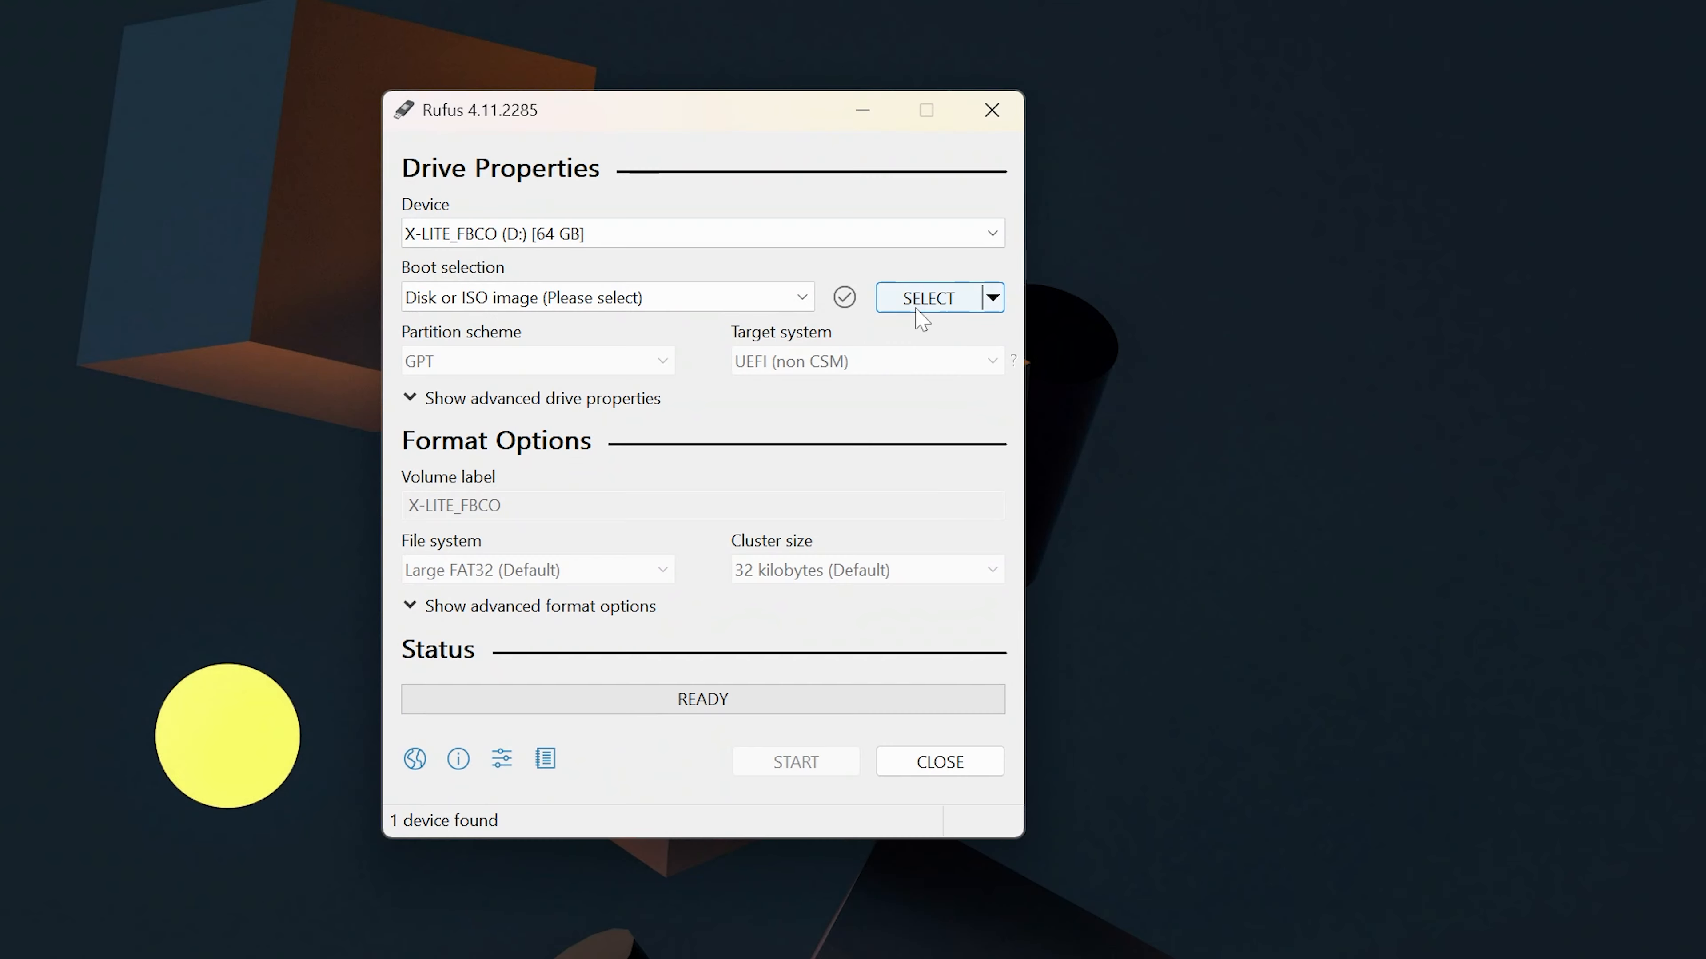
# Step: Load en_windows_7_professional_with_sp1_x86_dvd_u_677056.iso as the boot image and view its available partition schemes
pyautogui.click(917, 309)
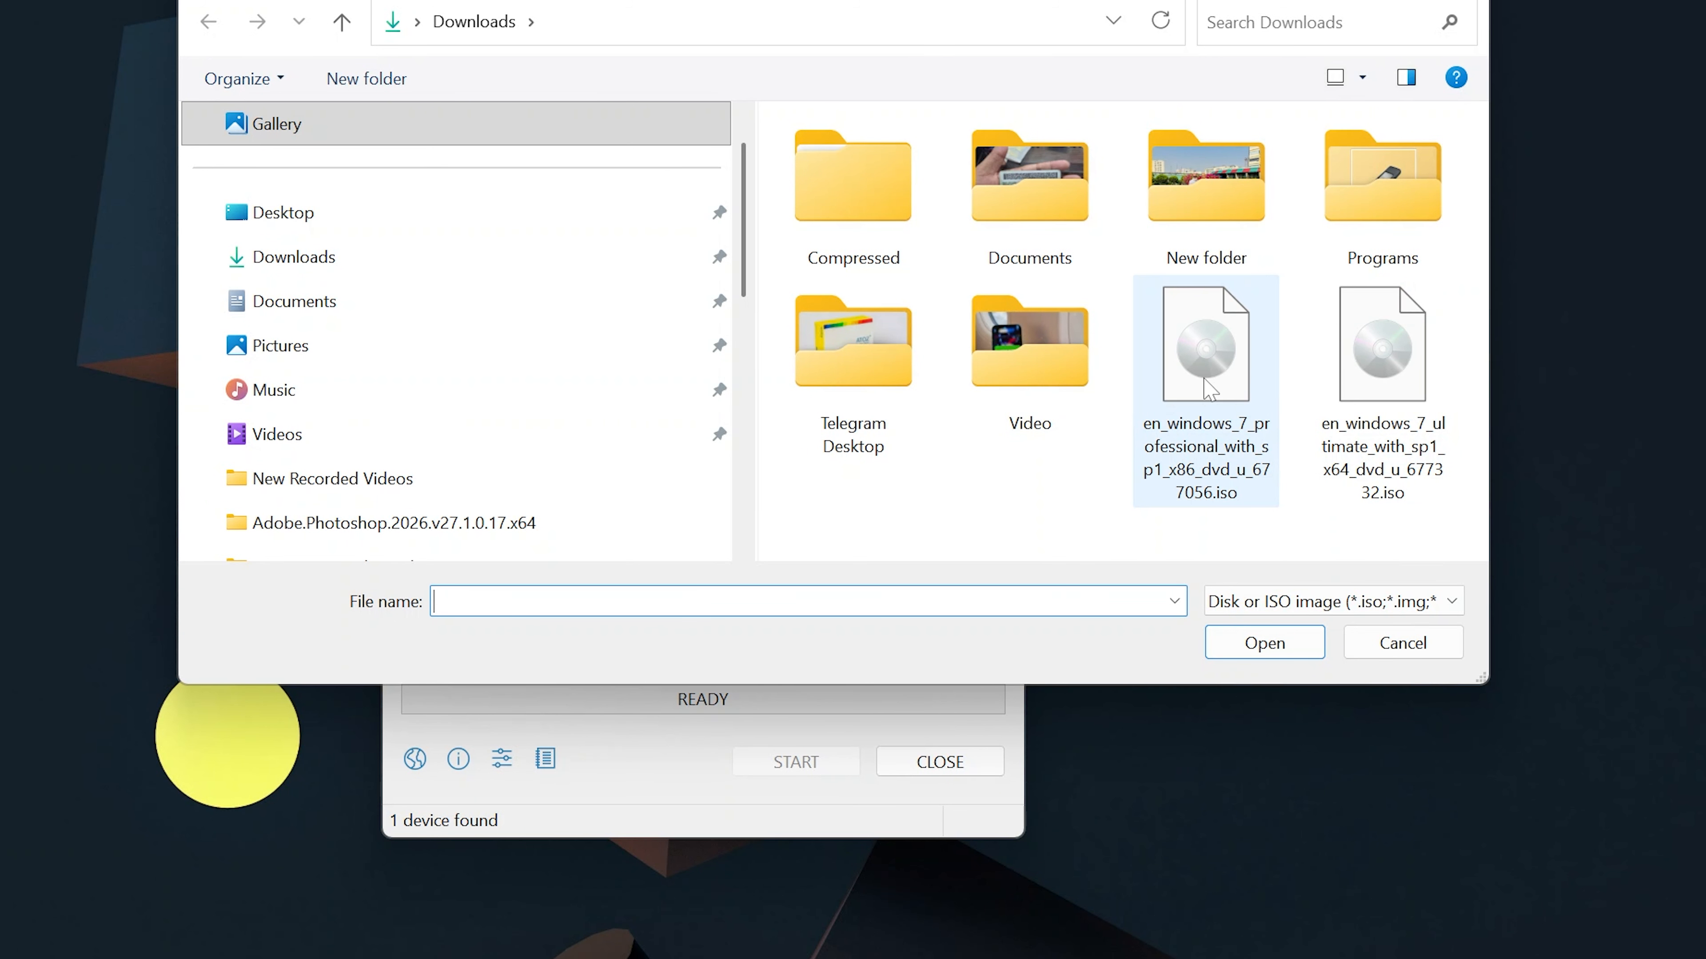
pyautogui.click(1203, 416)
pyautogui.doubleClick(1214, 396)
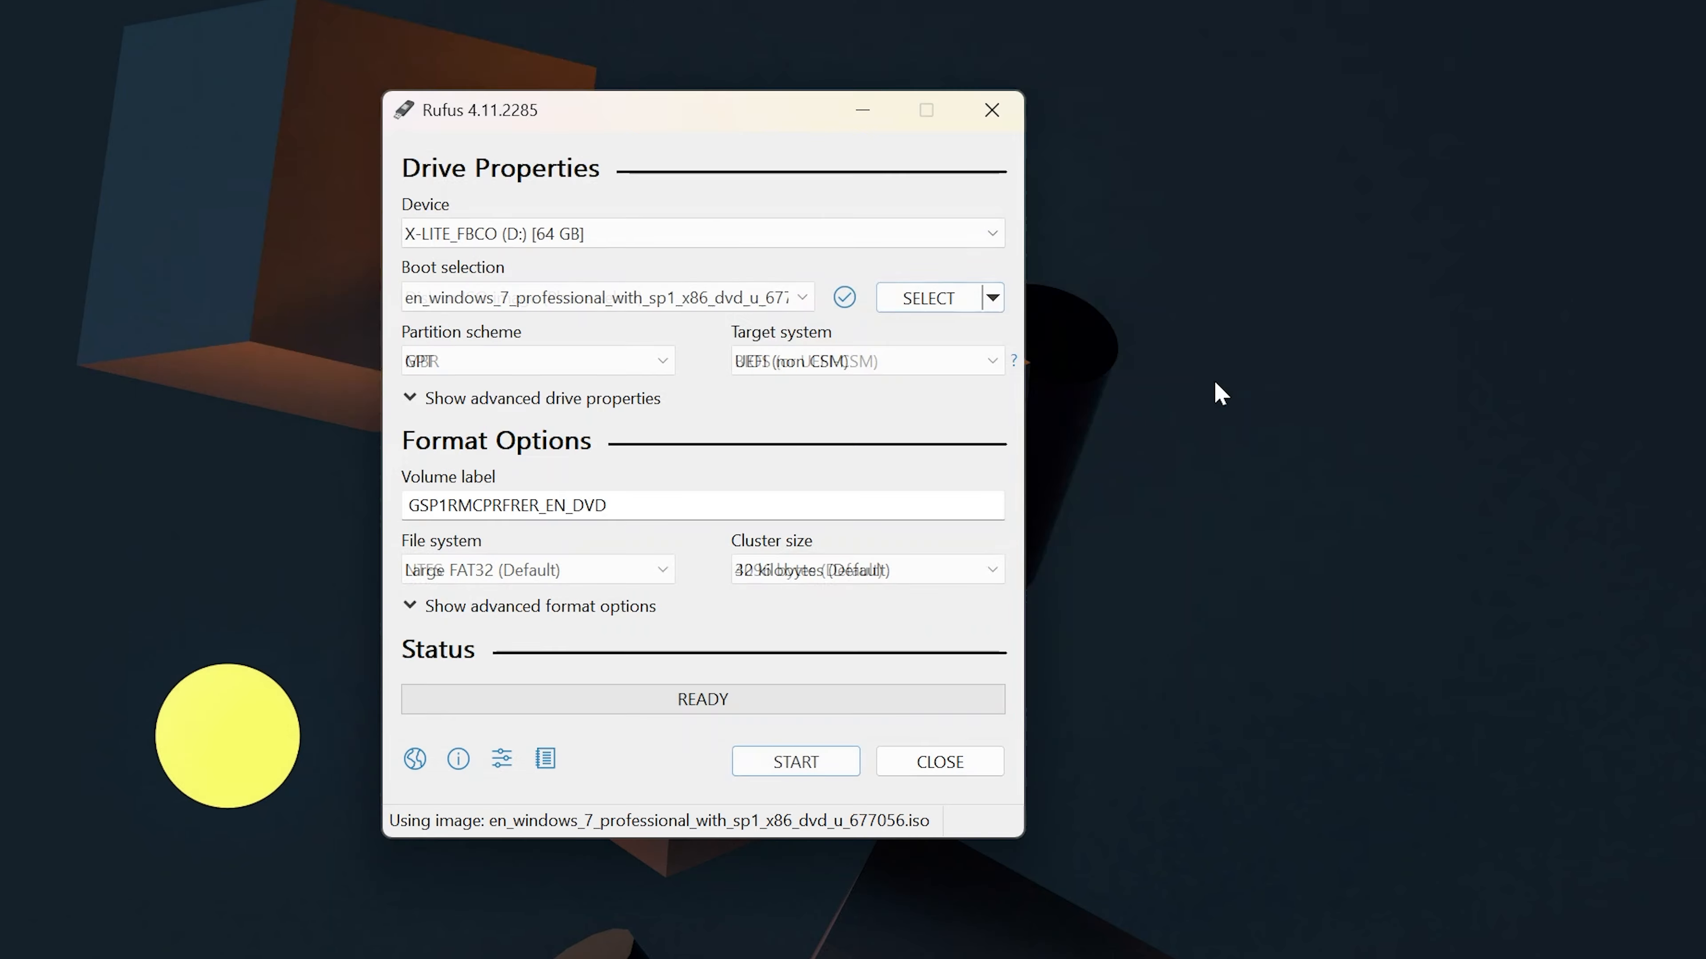
pyautogui.click(576, 363)
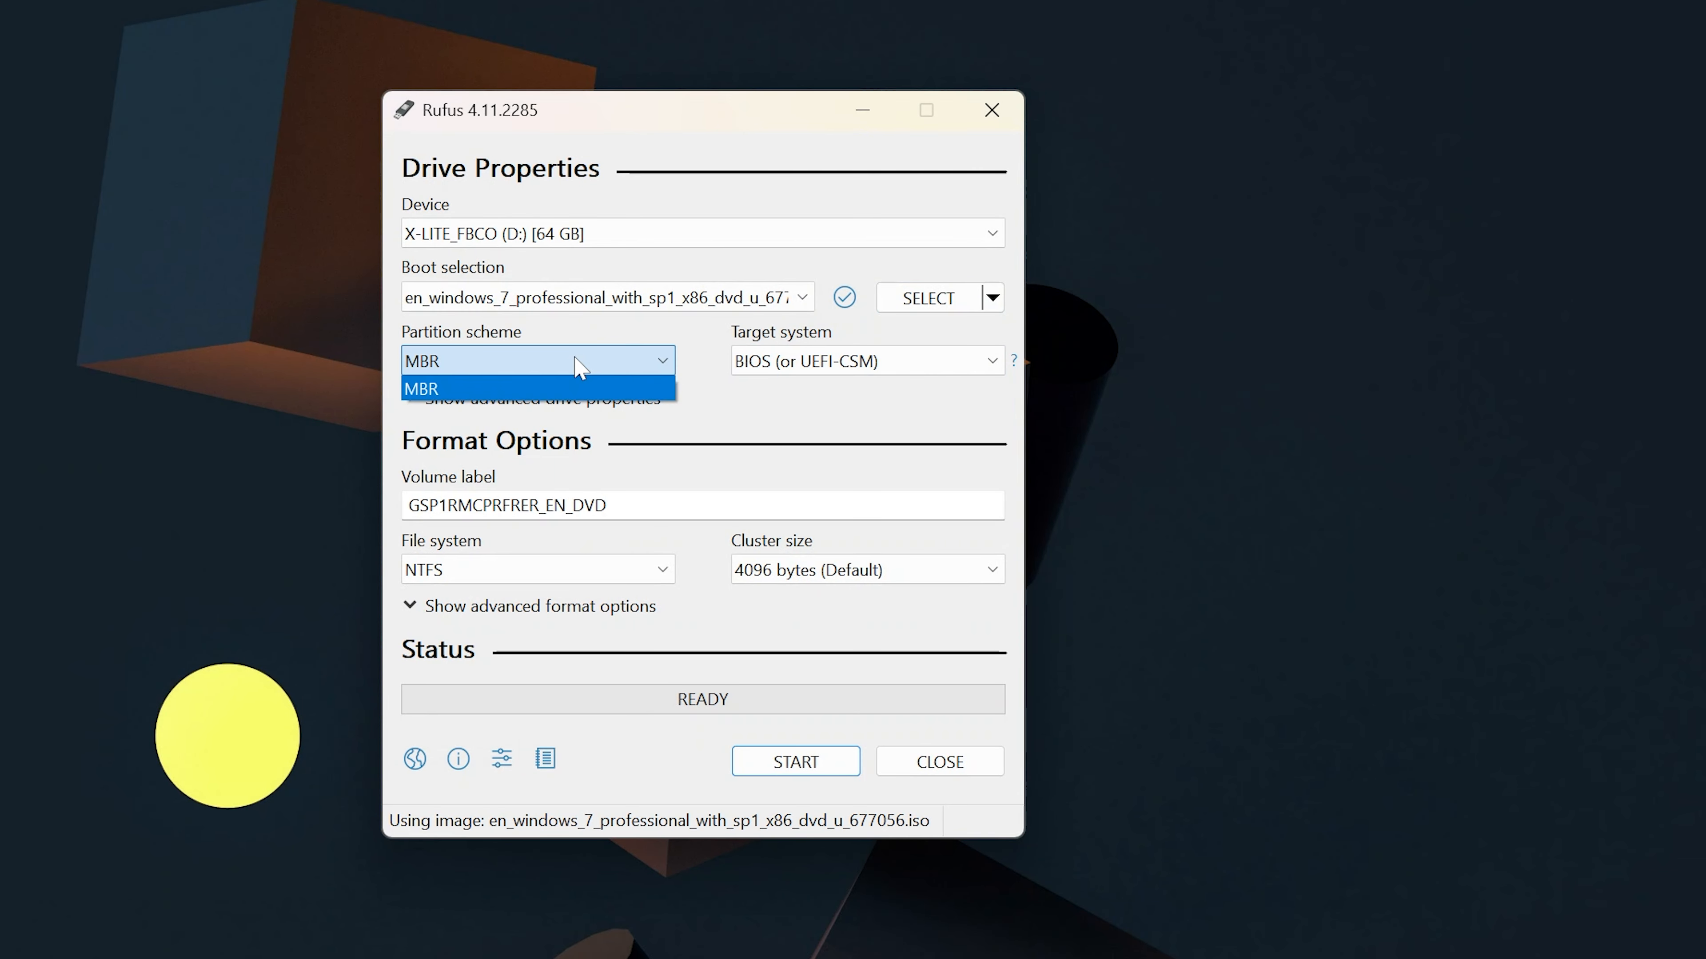
pyautogui.click(576, 366)
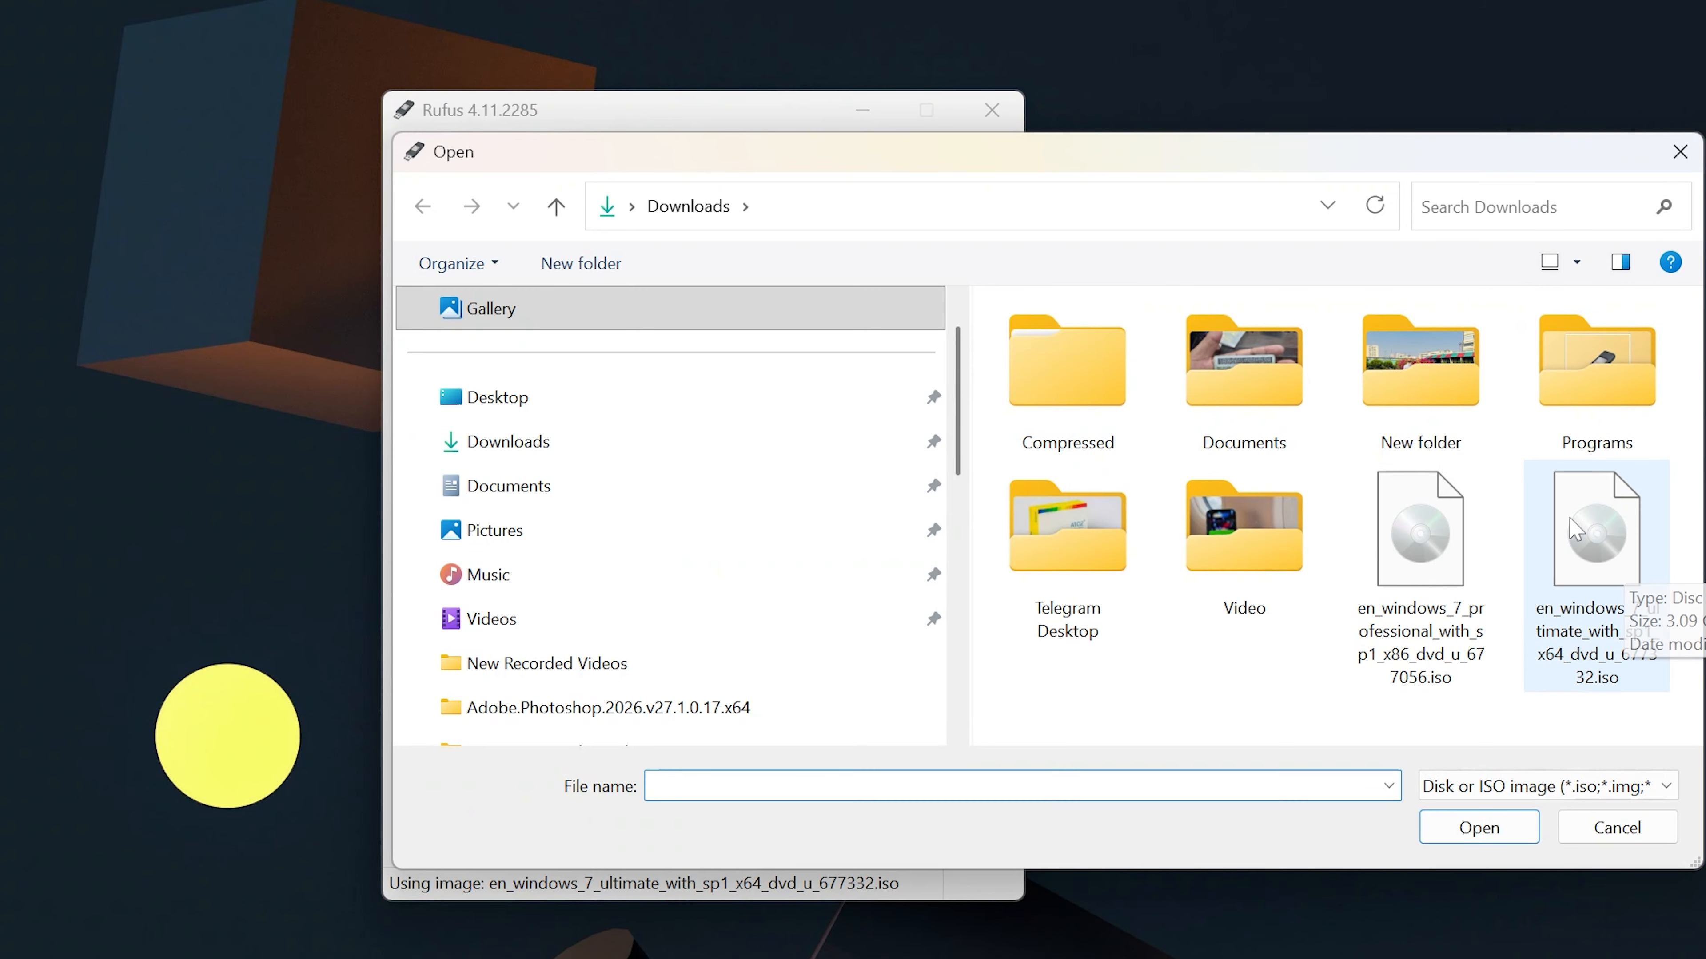
# Step: Load en_windows_7_ultimate_with_sp1_x64_dvd_u_677332.iso as the boot image and view its available partition schemes
pyautogui.doubleClick(1572, 518)
pyautogui.click(455, 424)
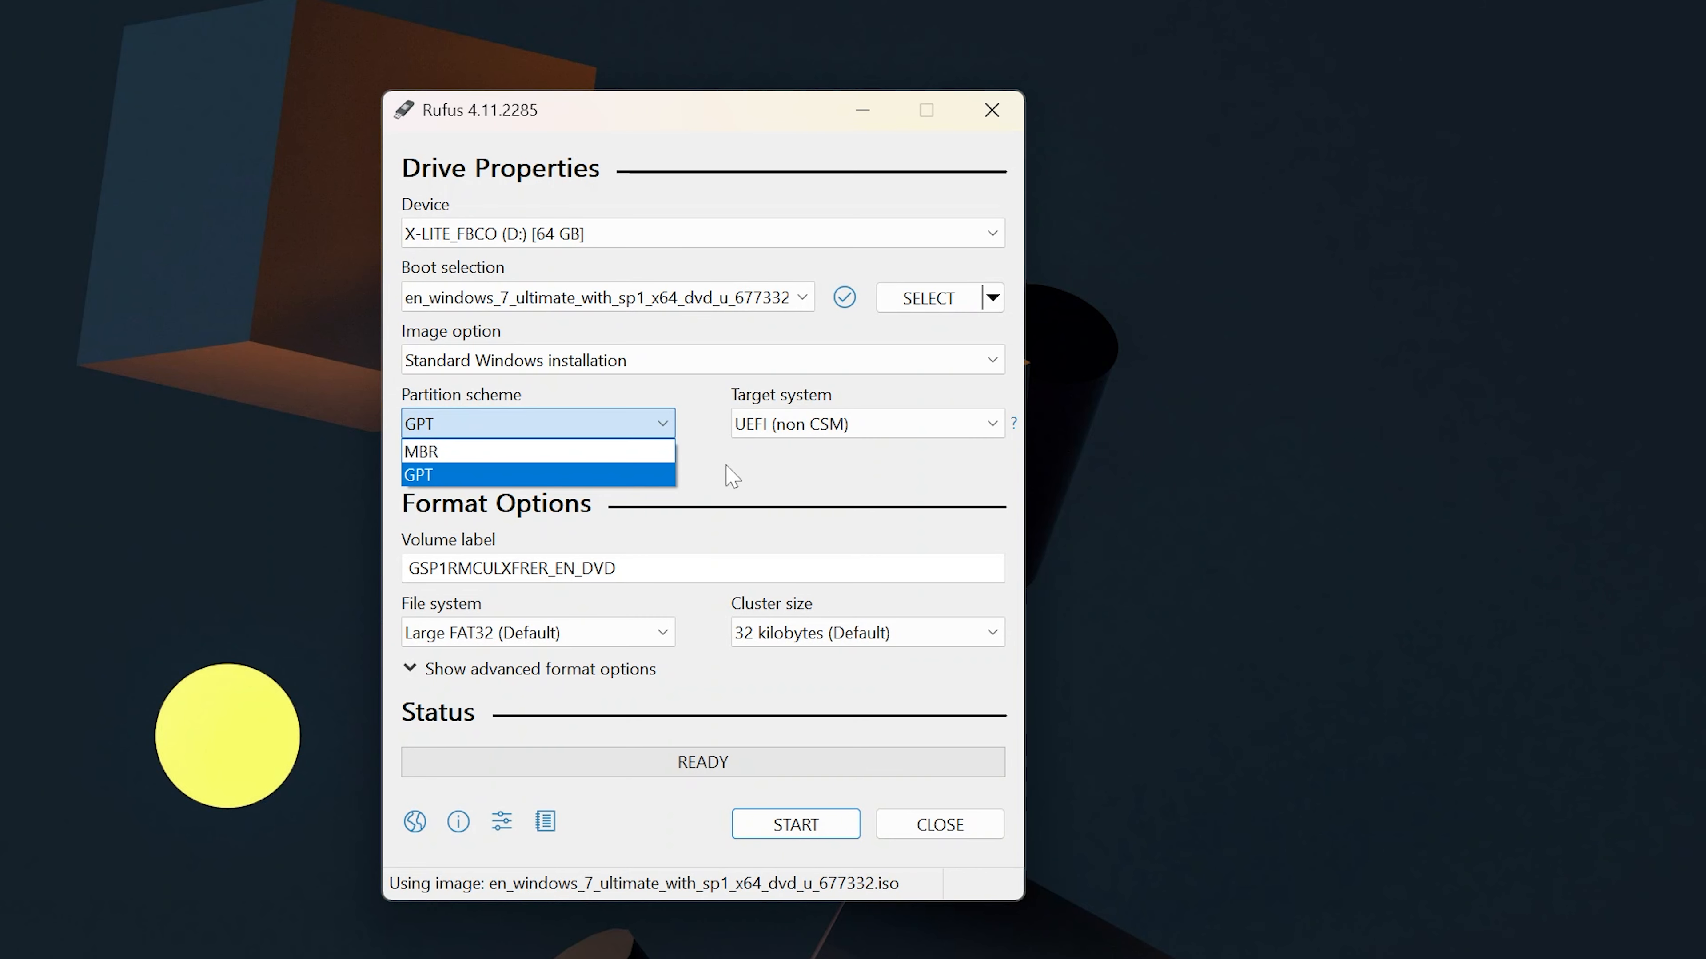
pyautogui.click(710, 478)
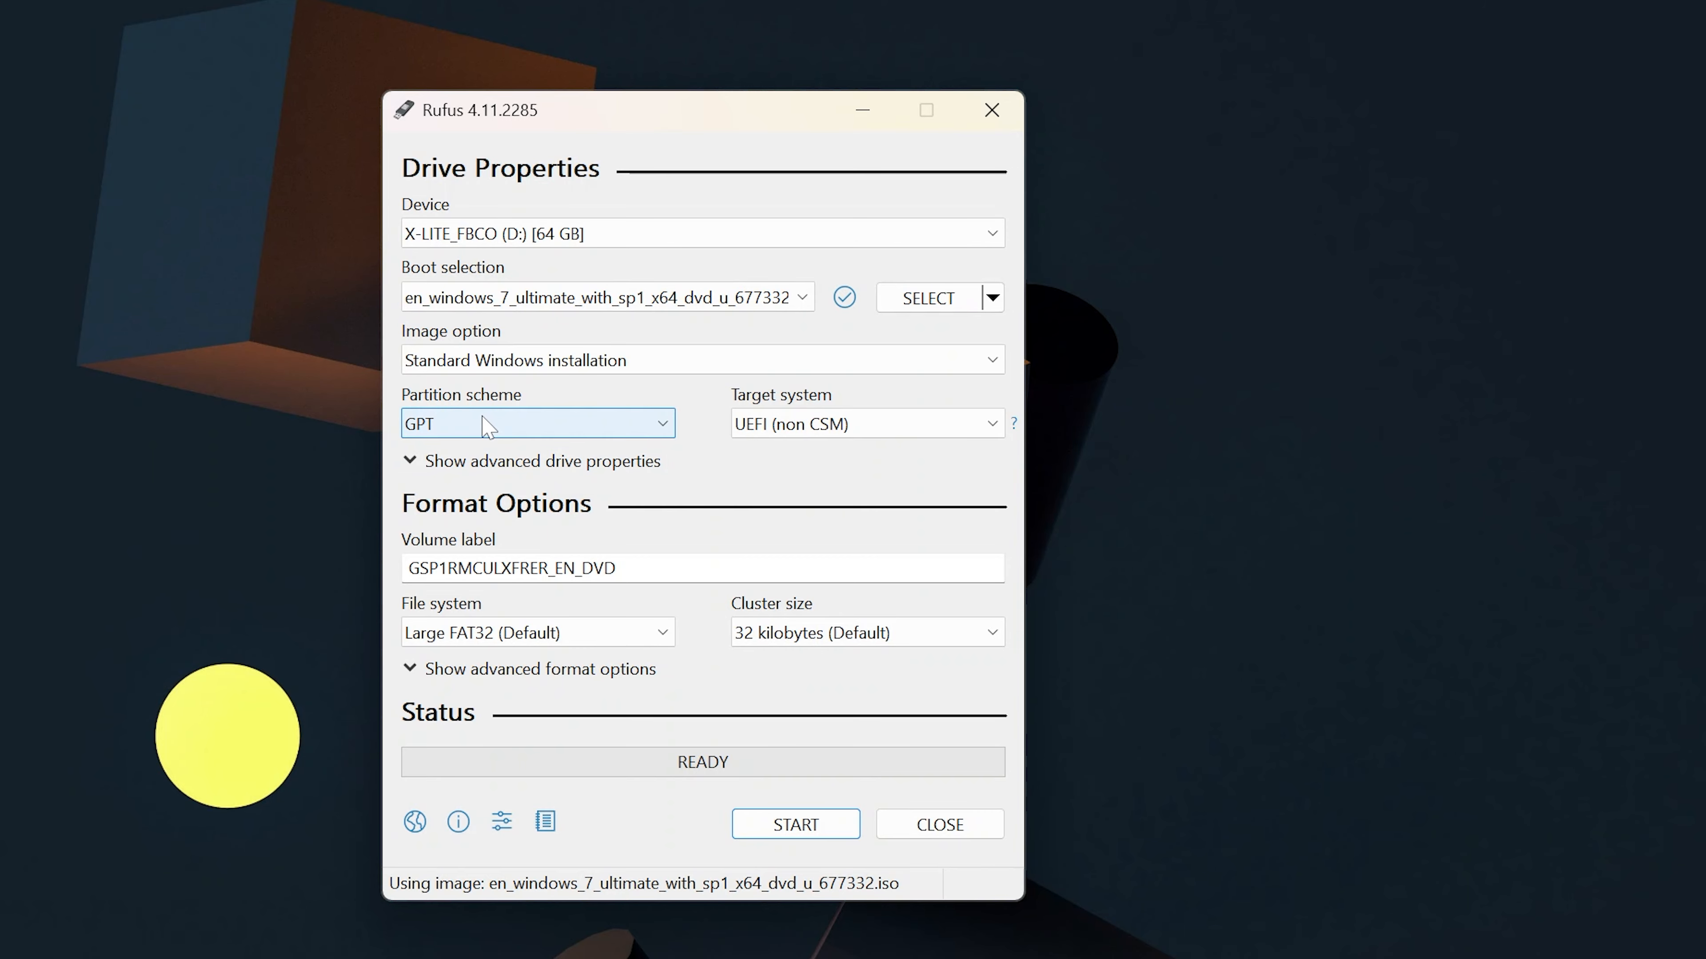
# Step: Check the partition style of Disk 0 in its volume properties in Computer Management, then close Computer Management
pyautogui.press('super')
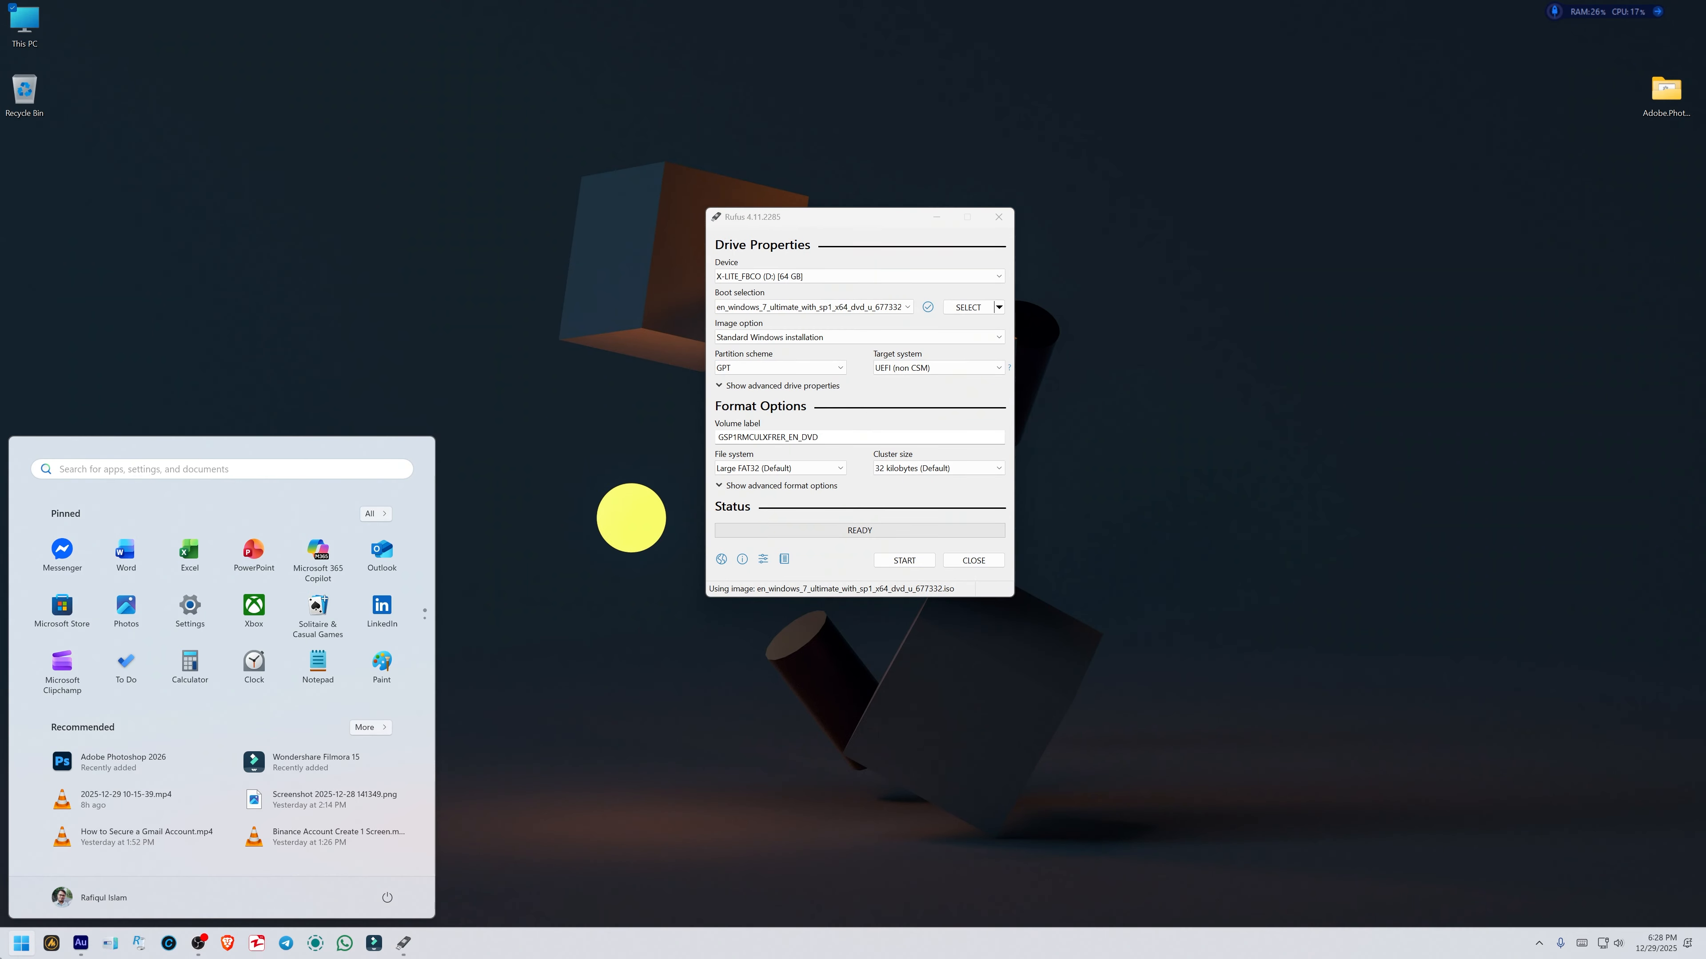
pyautogui.write('comp')
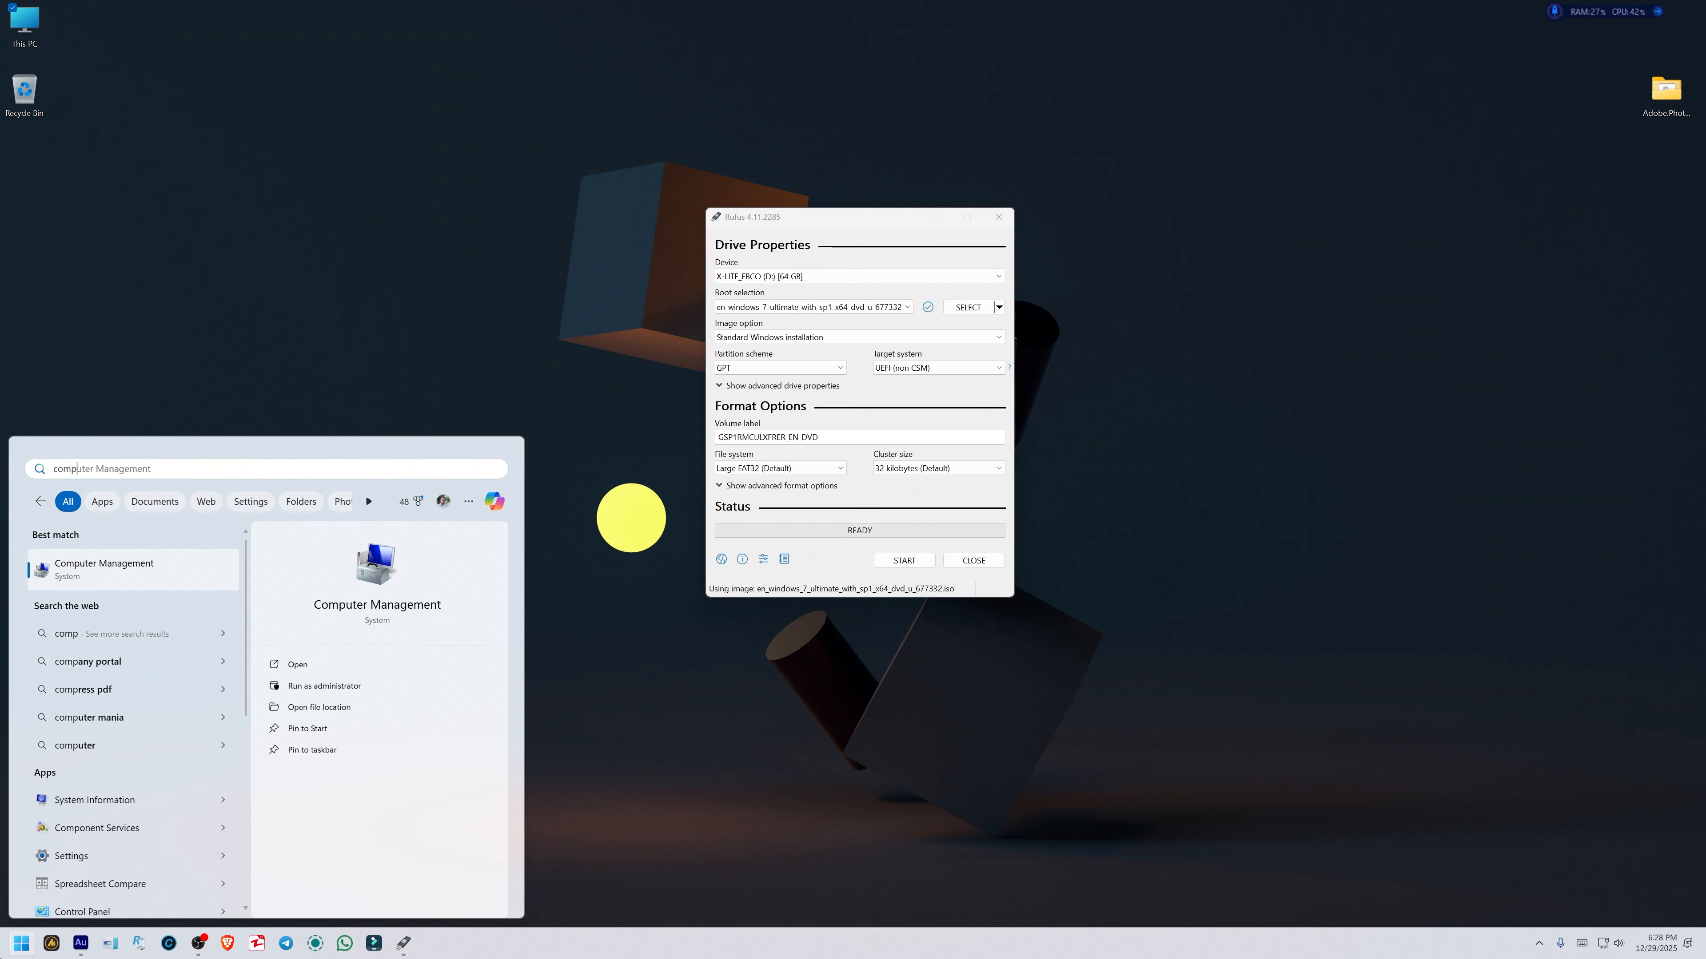
pyautogui.click(108, 571)
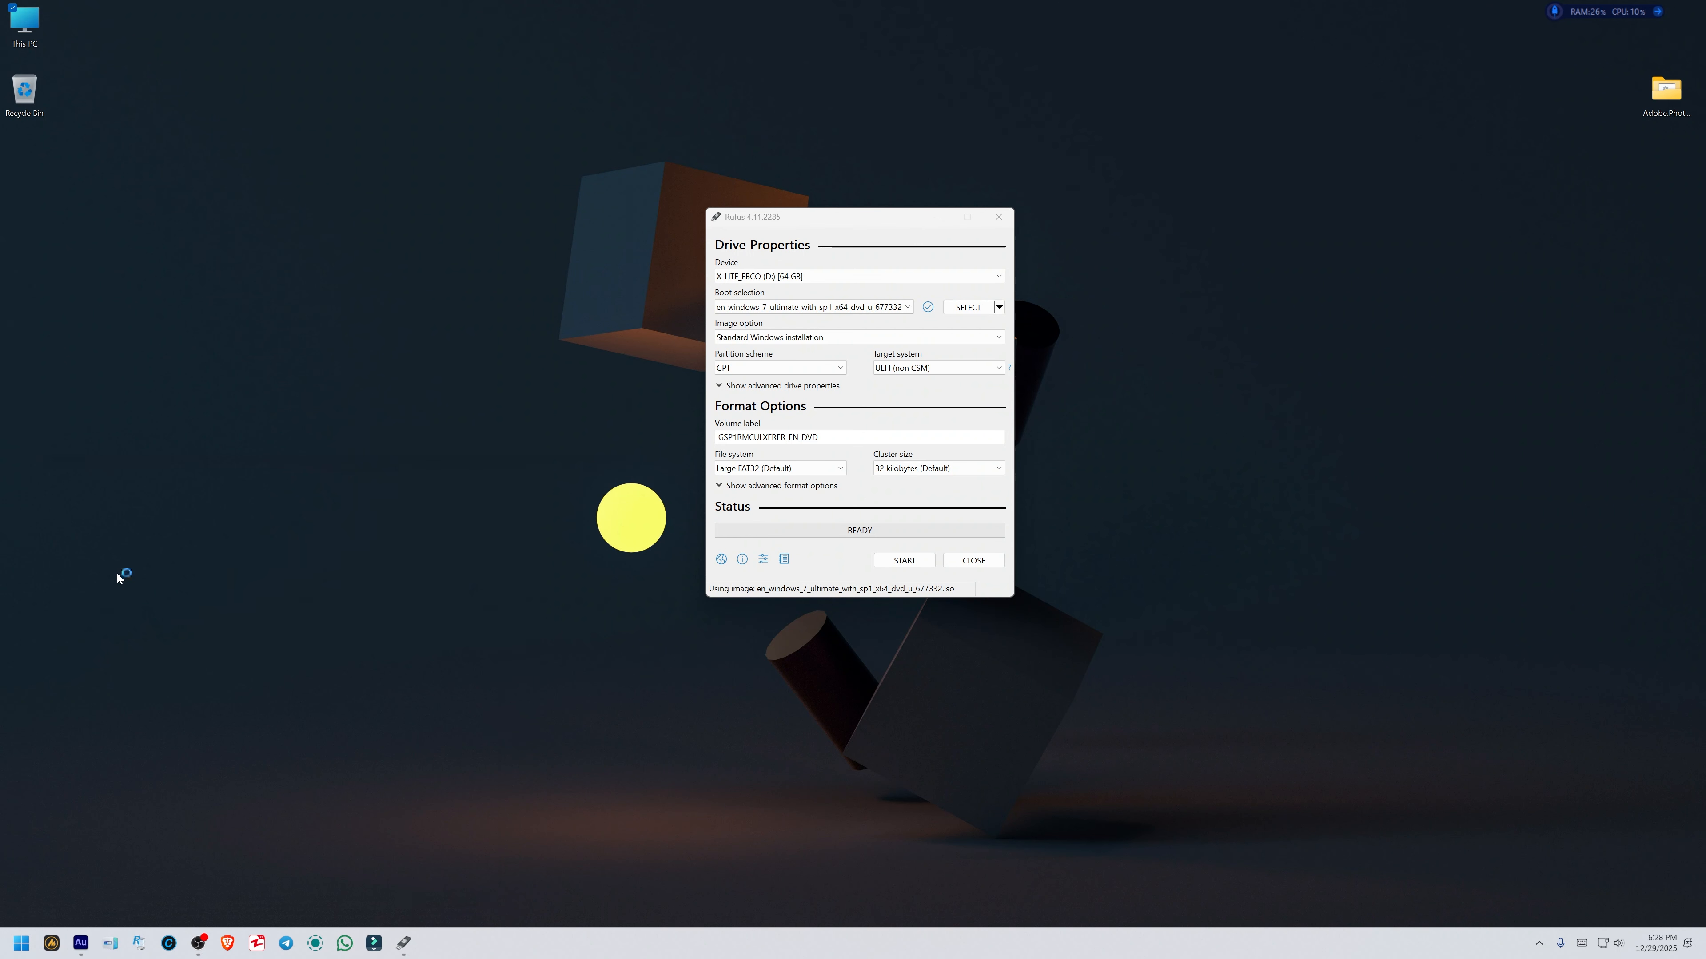
pyautogui.click(110, 313)
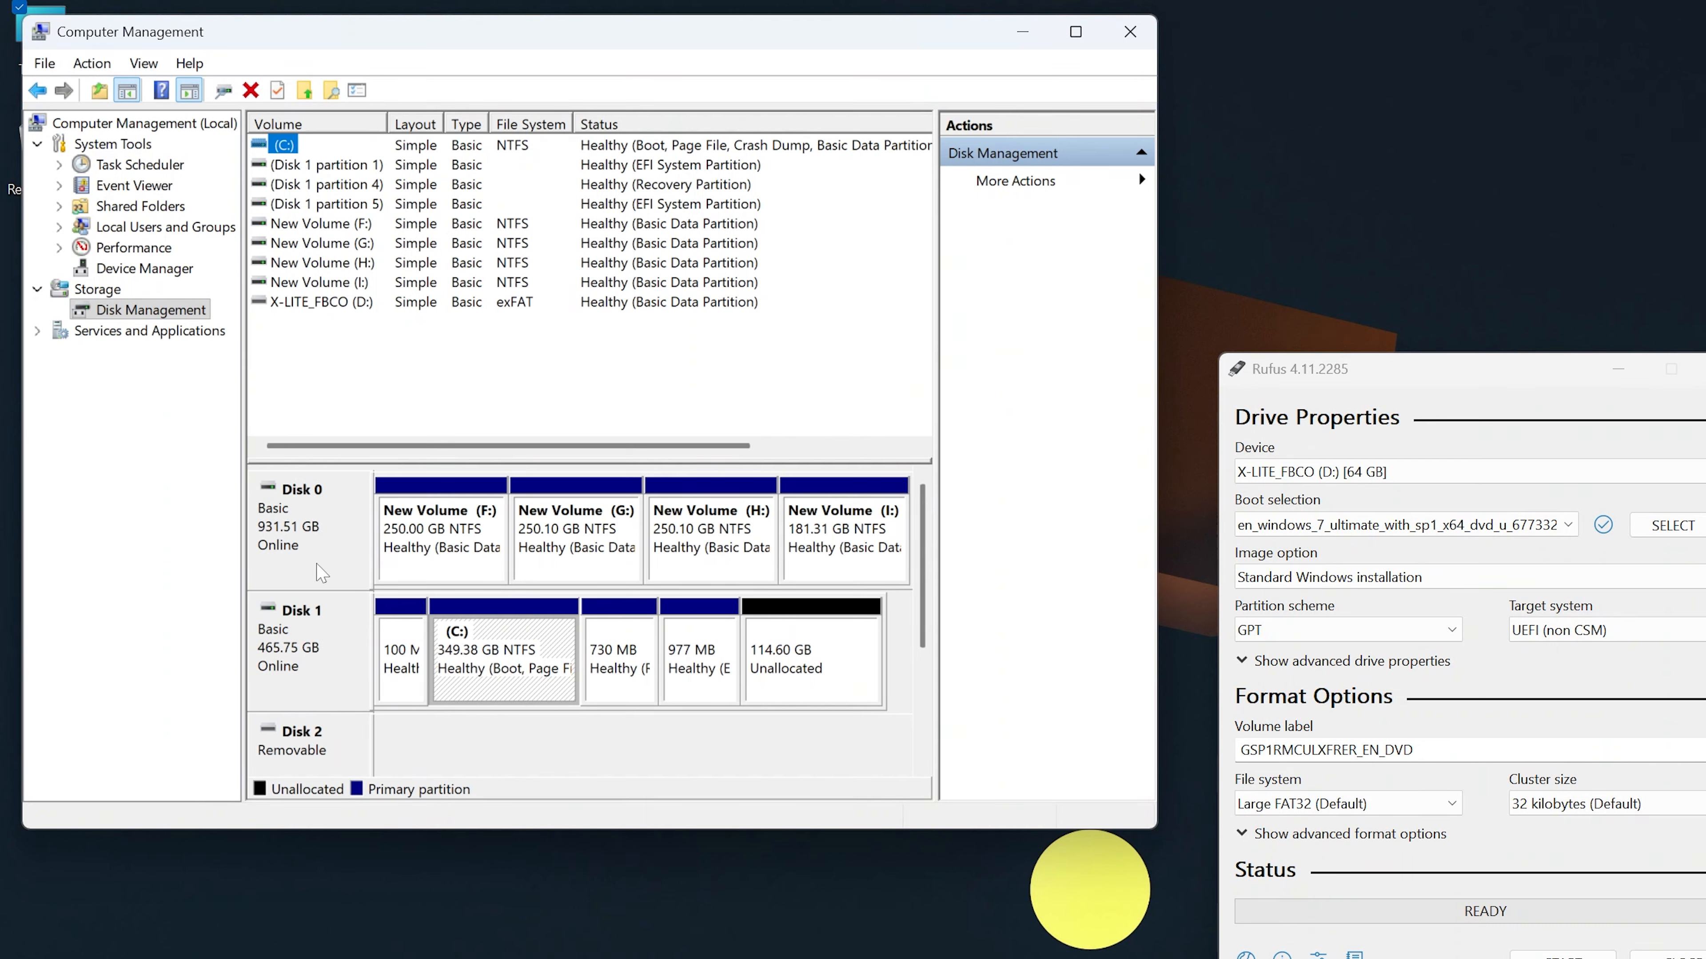
pyautogui.click(330, 562)
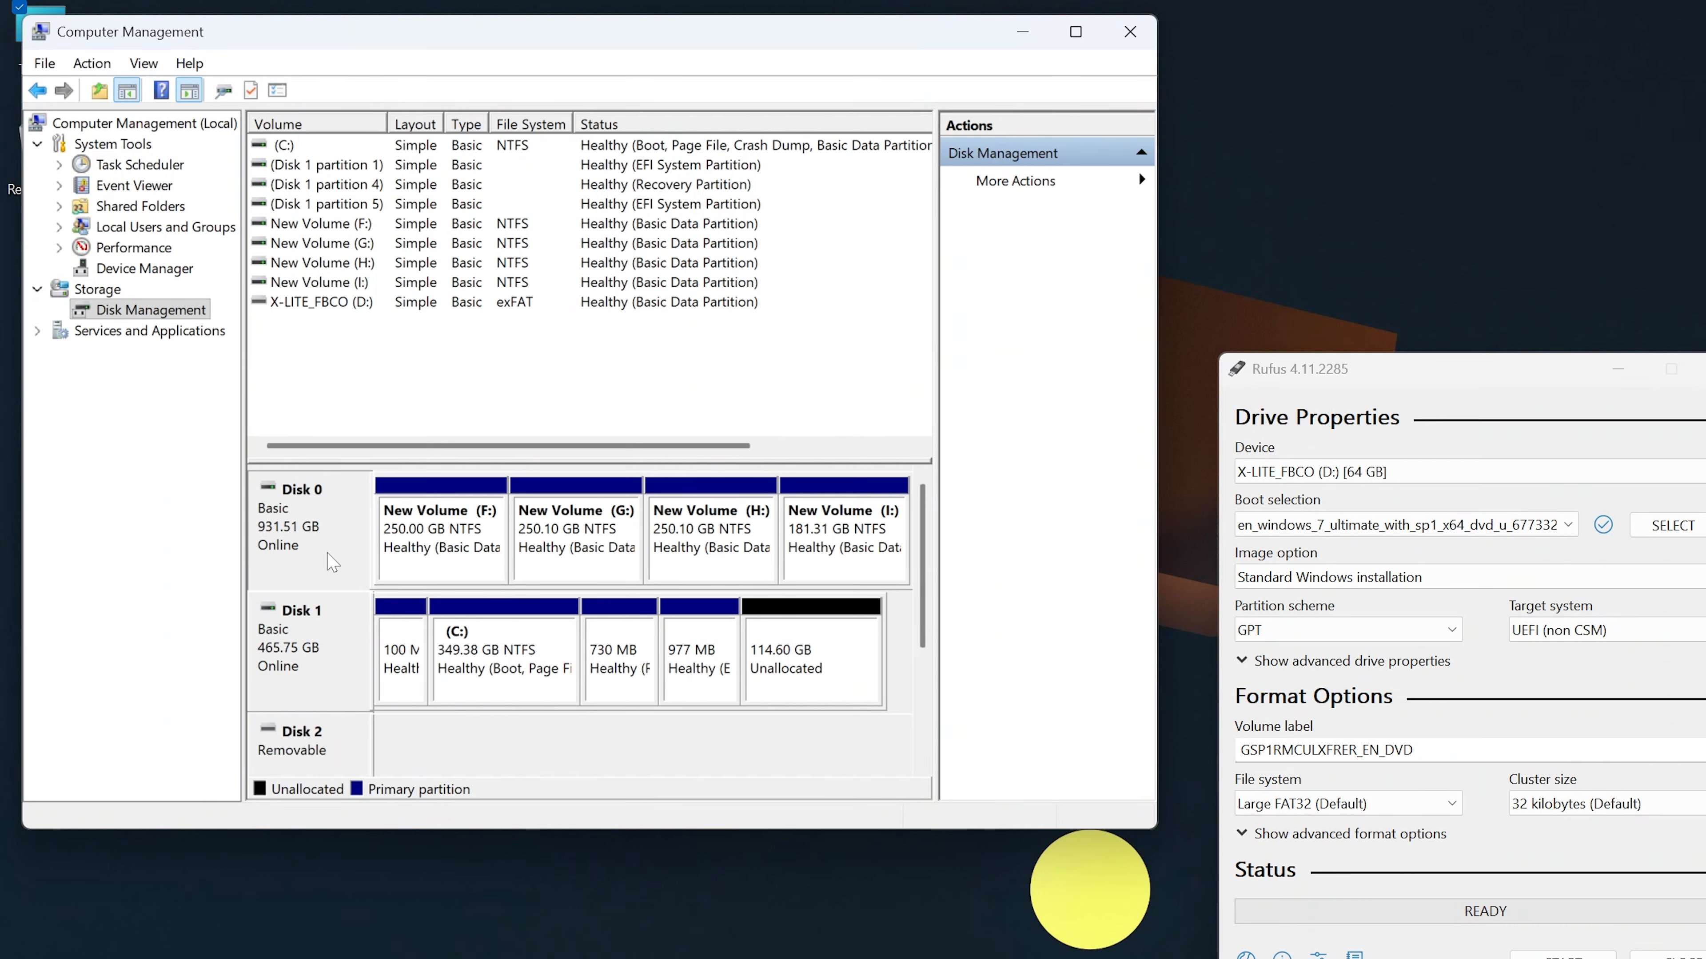
pyautogui.rightClick(341, 514)
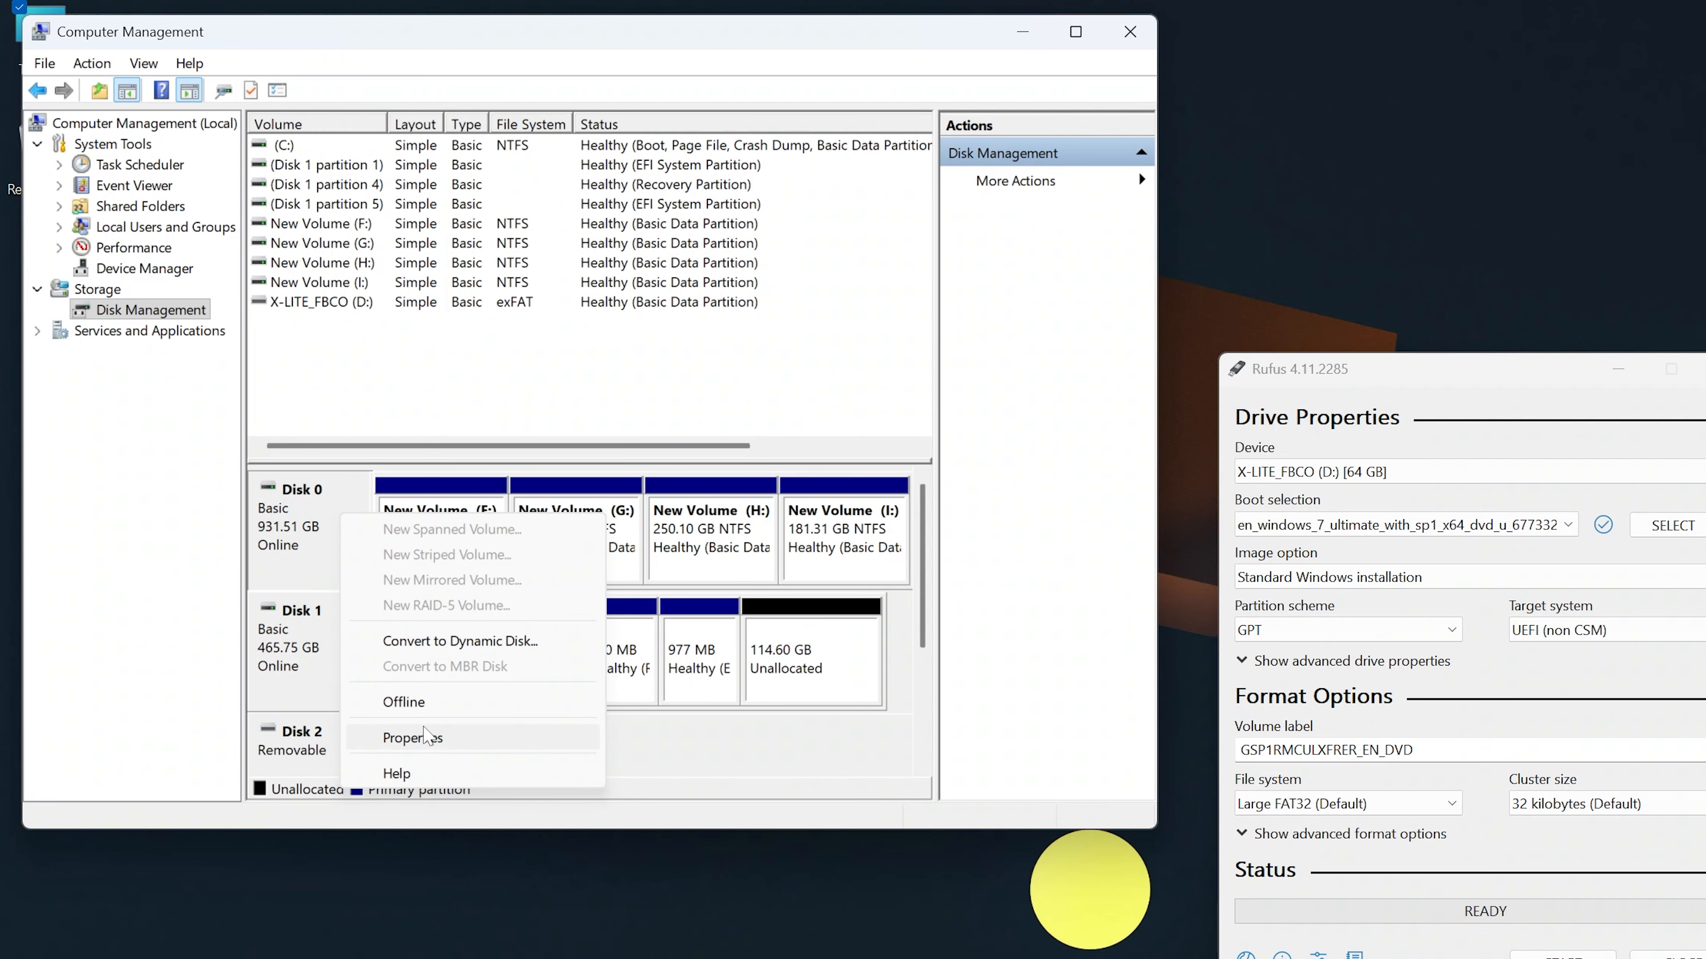
pyautogui.click(413, 738)
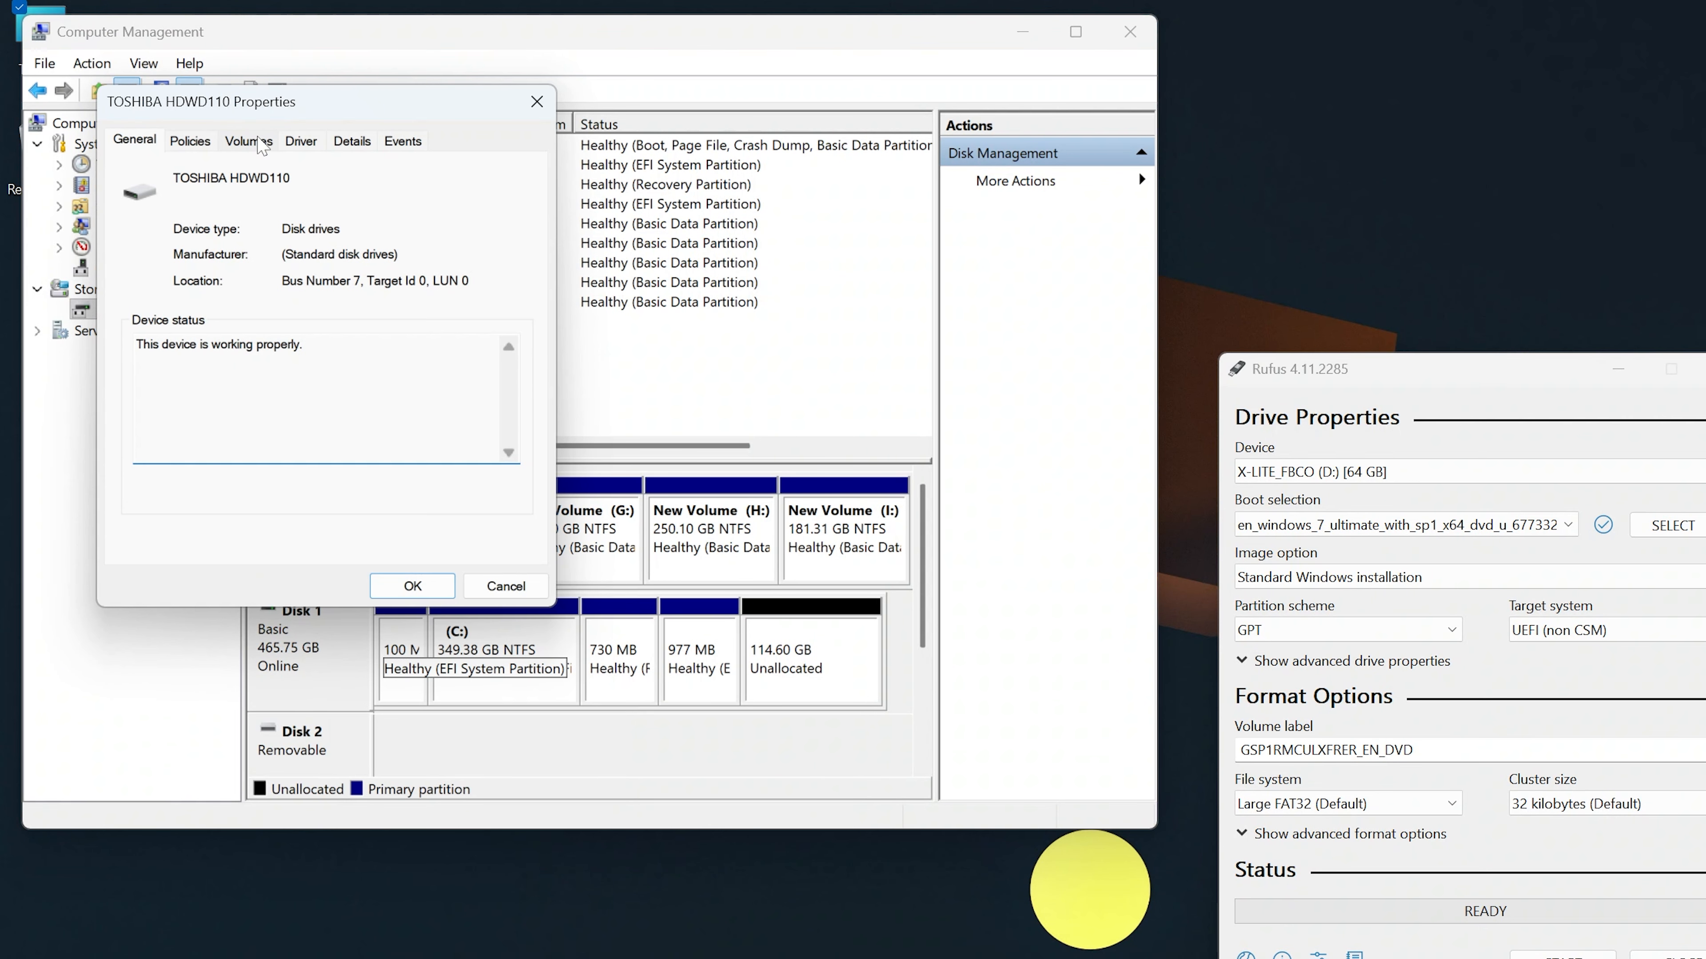
pyautogui.click(258, 141)
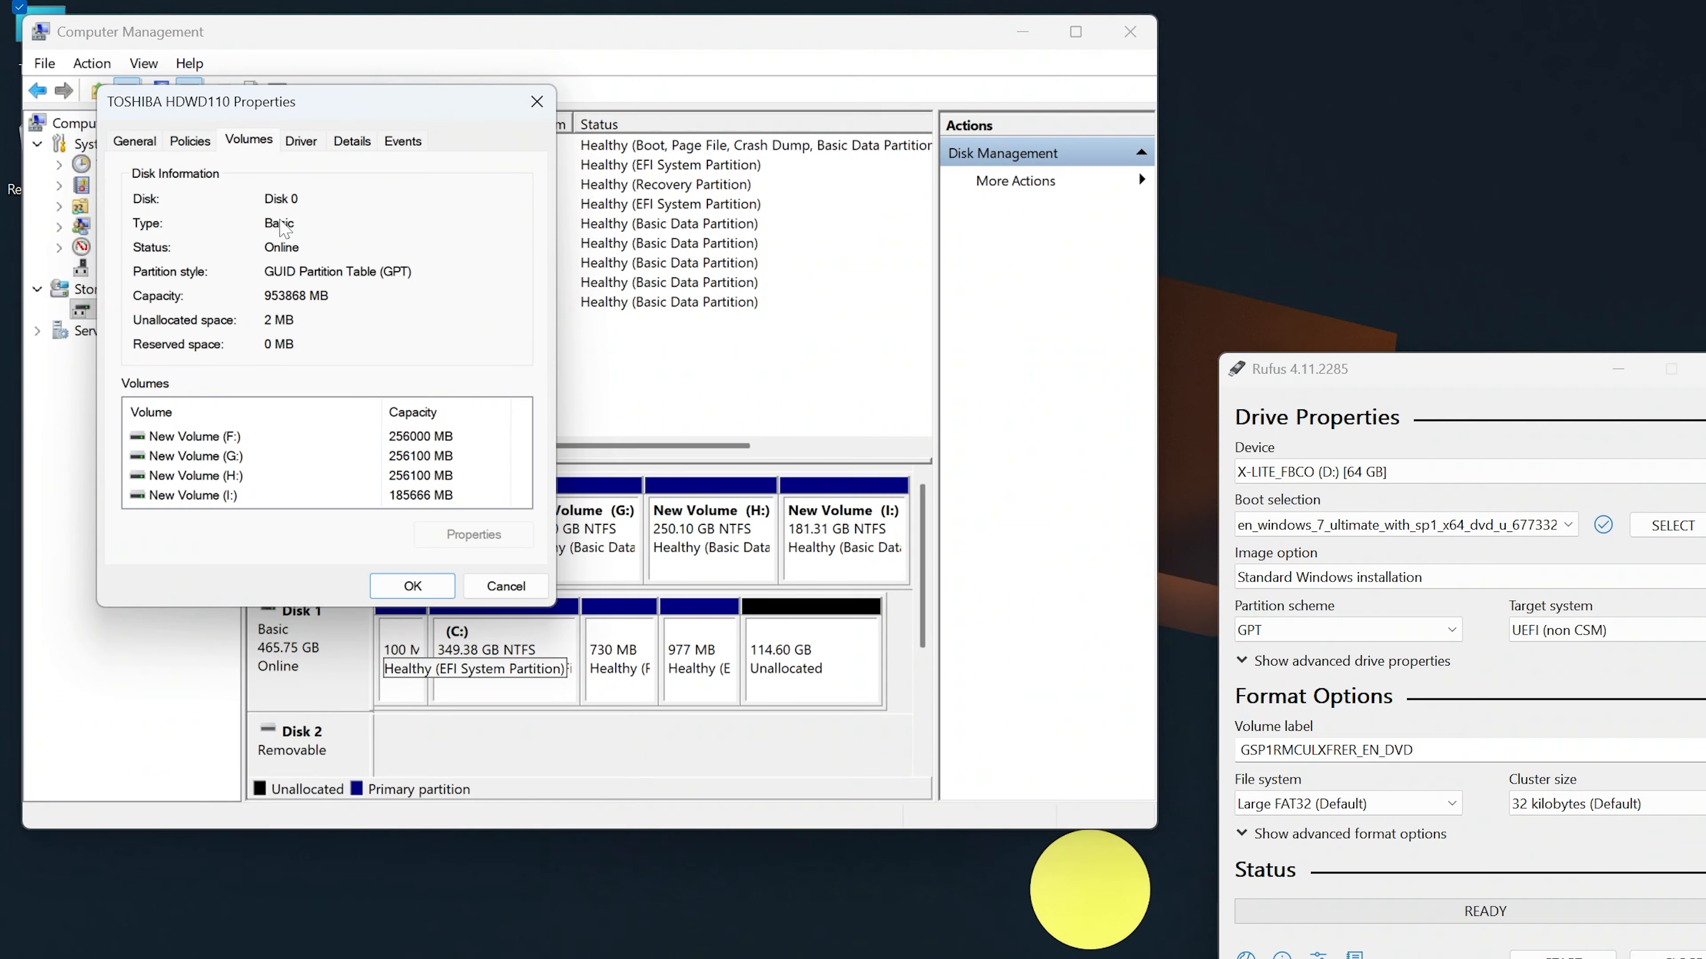
pyautogui.click(505, 586)
pyautogui.click(1130, 32)
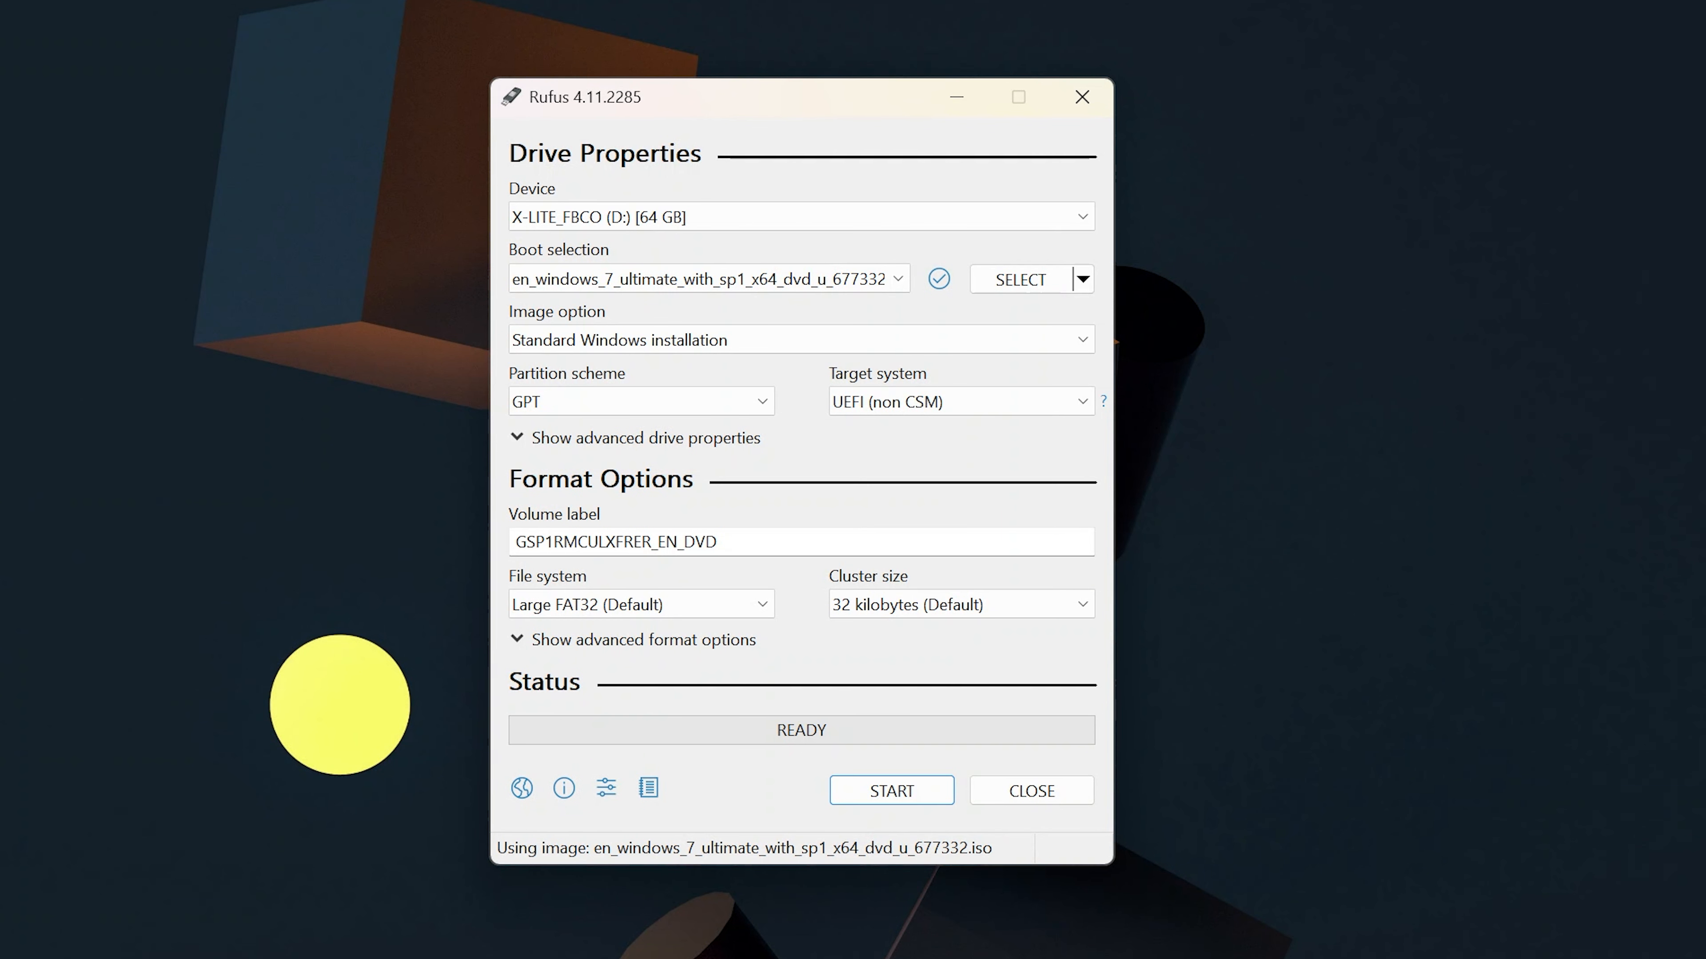
# Step: Set the partition scheme to GPT, write the Windows 7 Ultimate image to the 64 GB USB drive accepting the data loss, and close Rufus
pyautogui.click(544, 402)
pyautogui.click(550, 447)
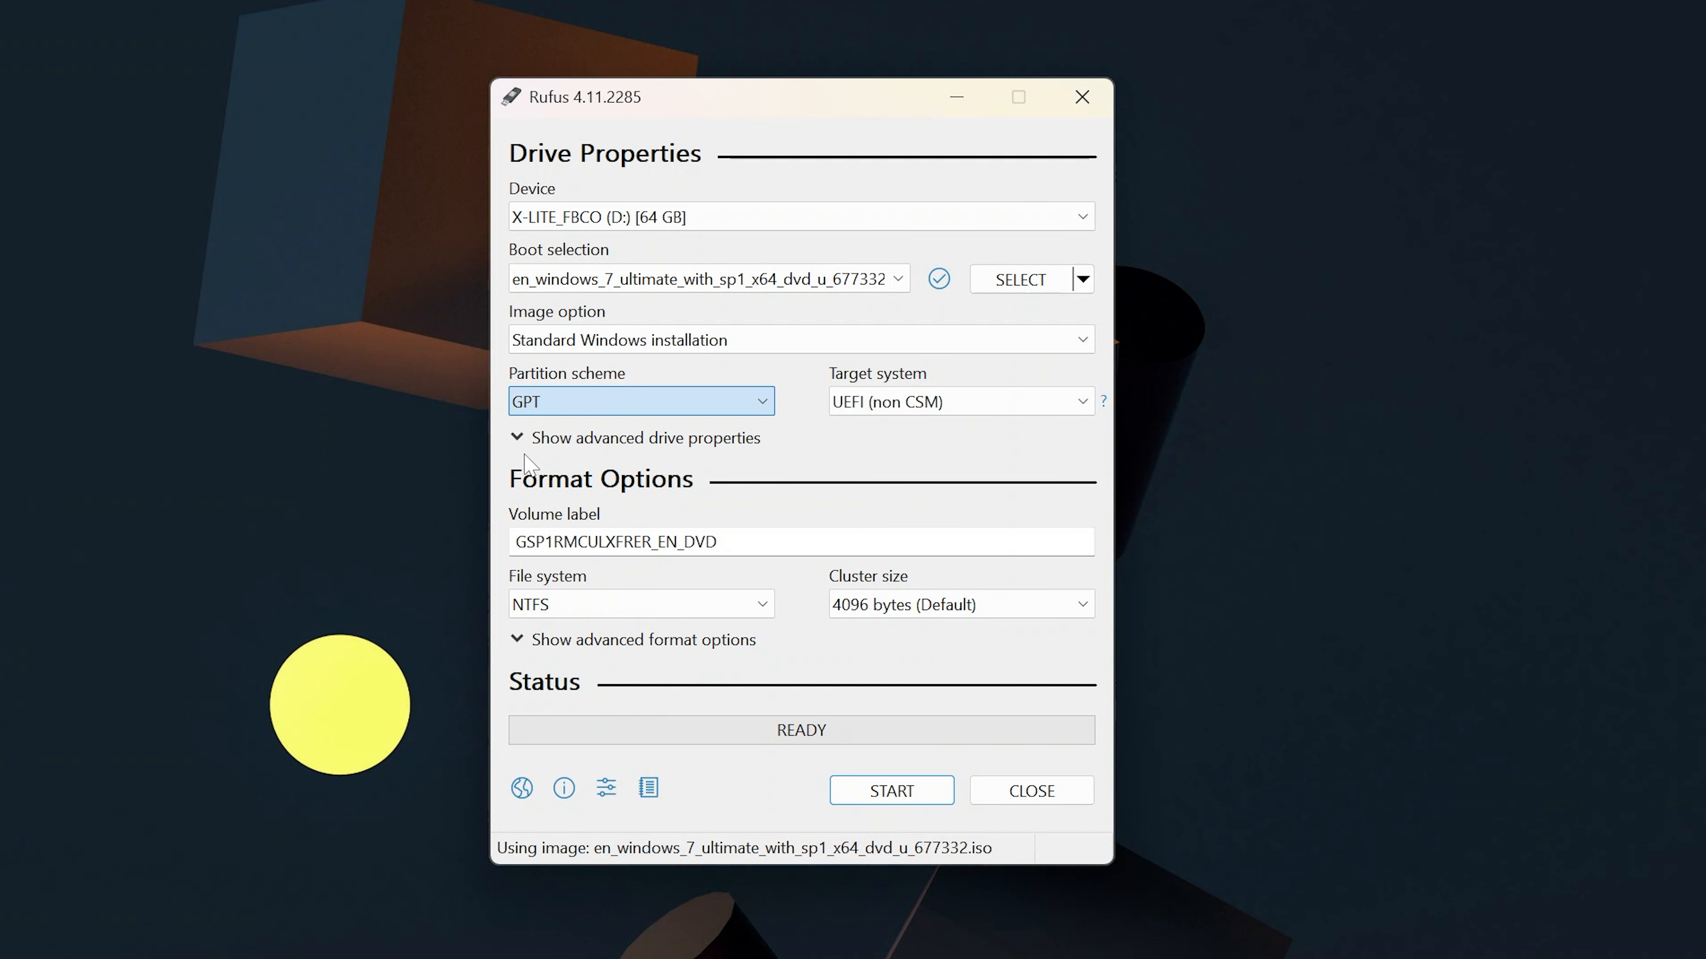
pyautogui.click(891, 791)
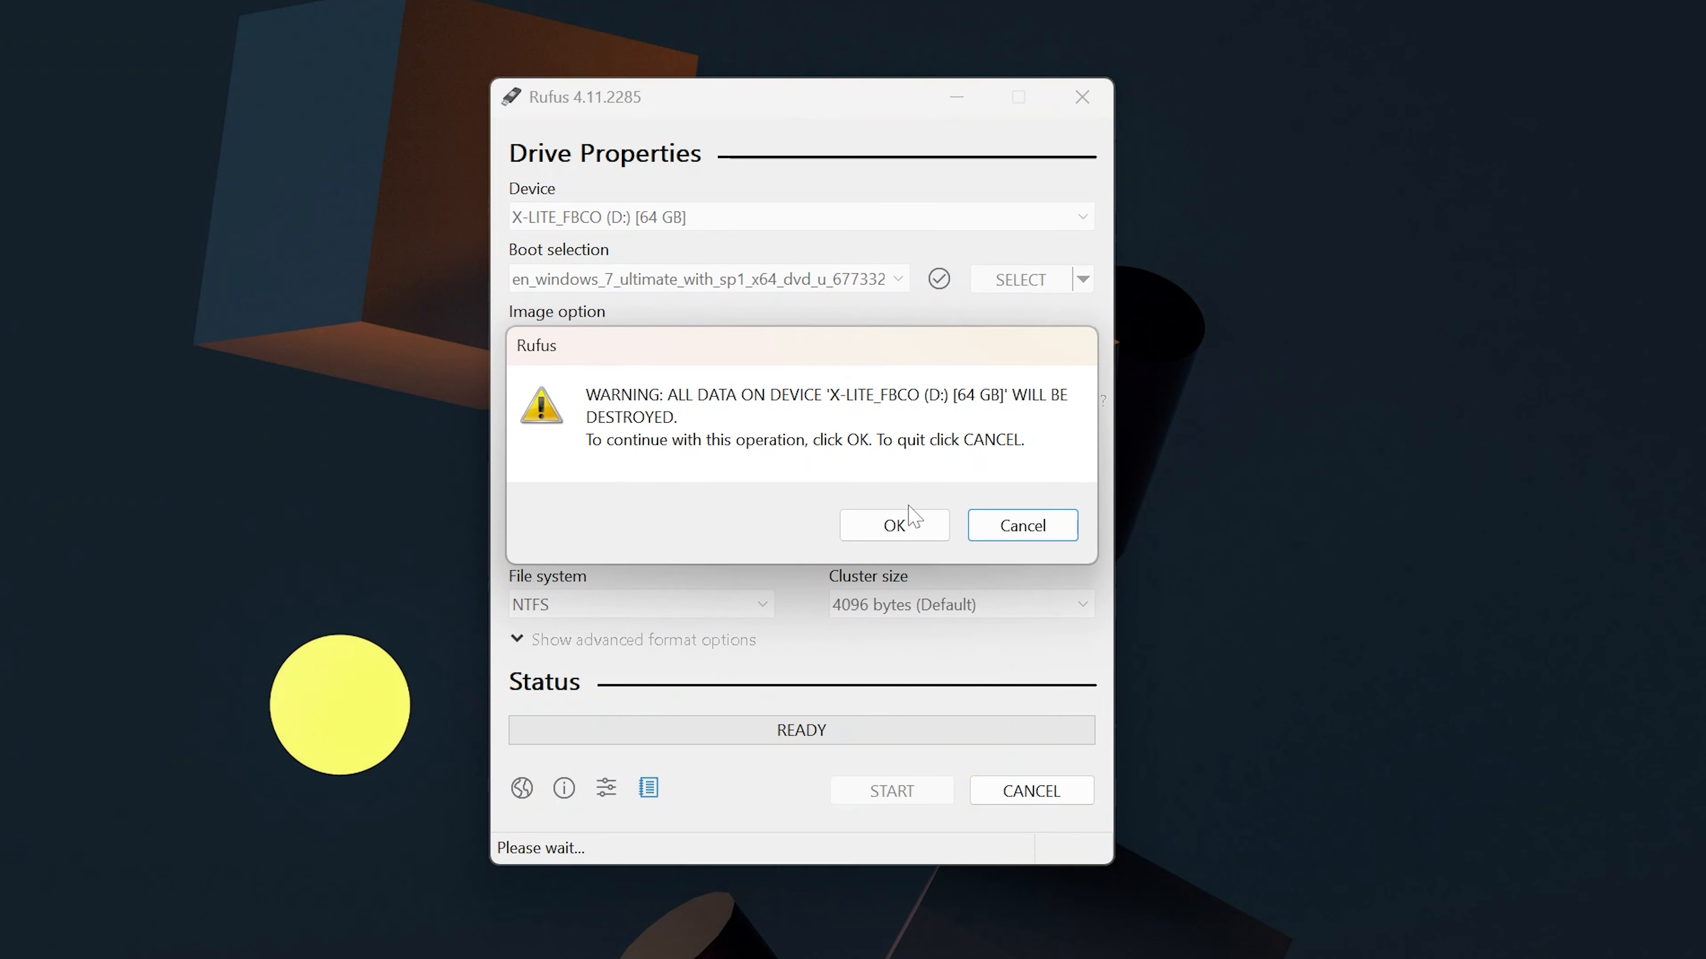
pyautogui.click(903, 525)
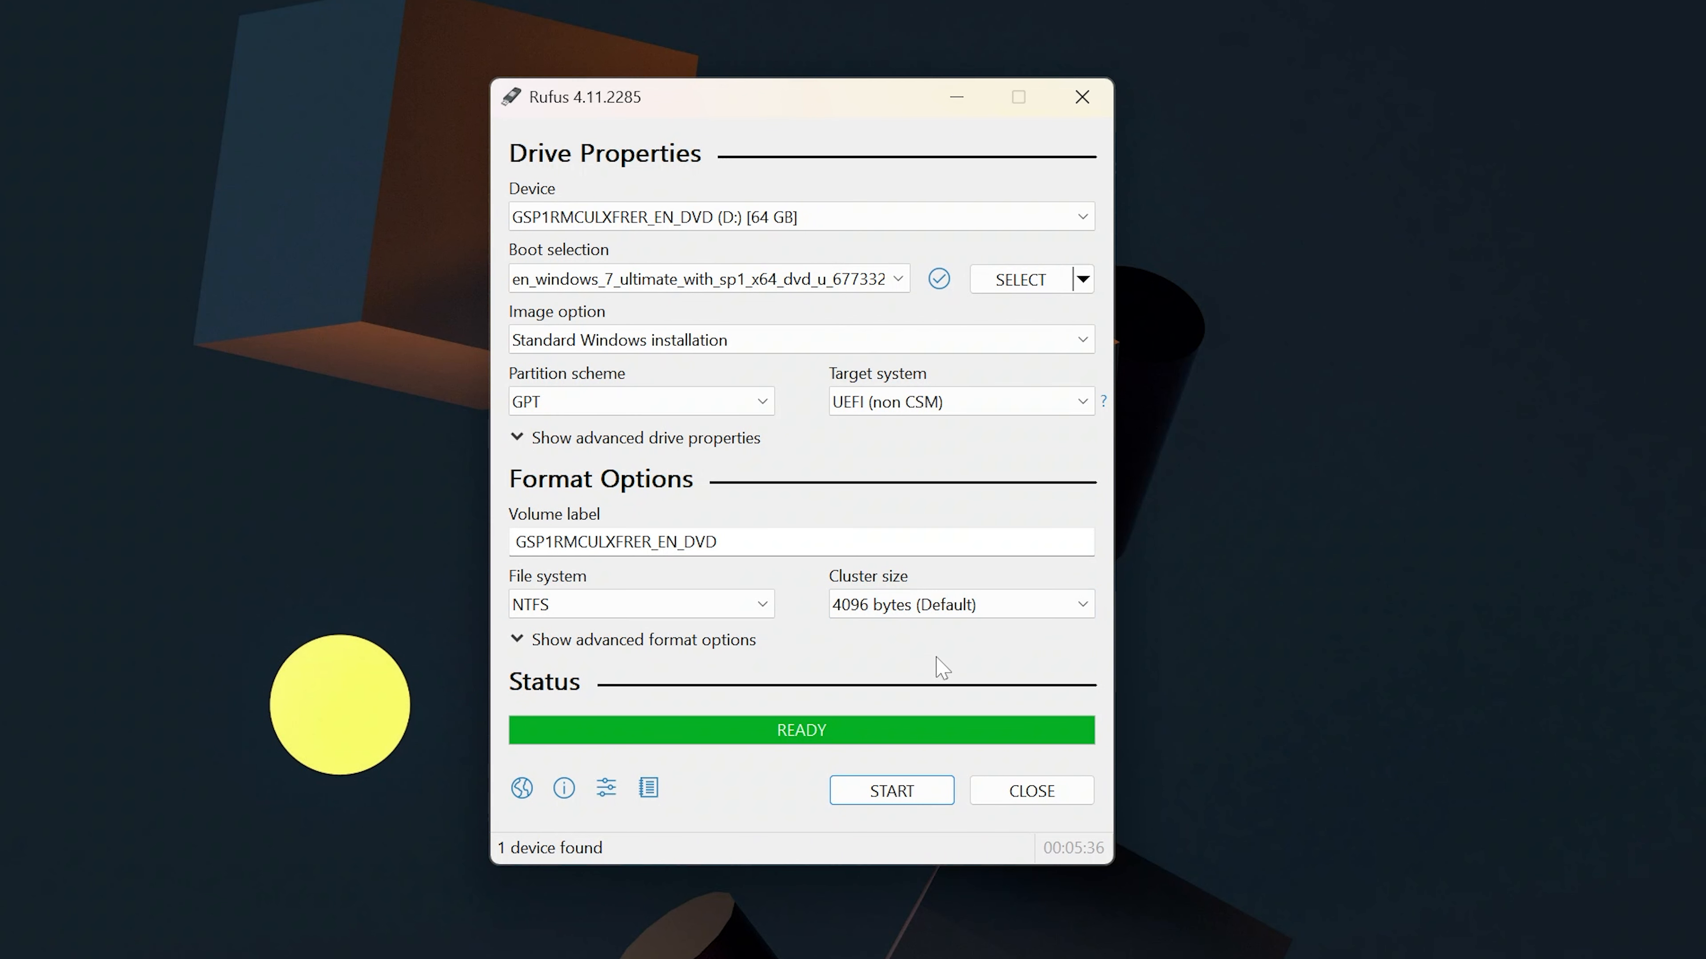
pyautogui.click(1054, 799)
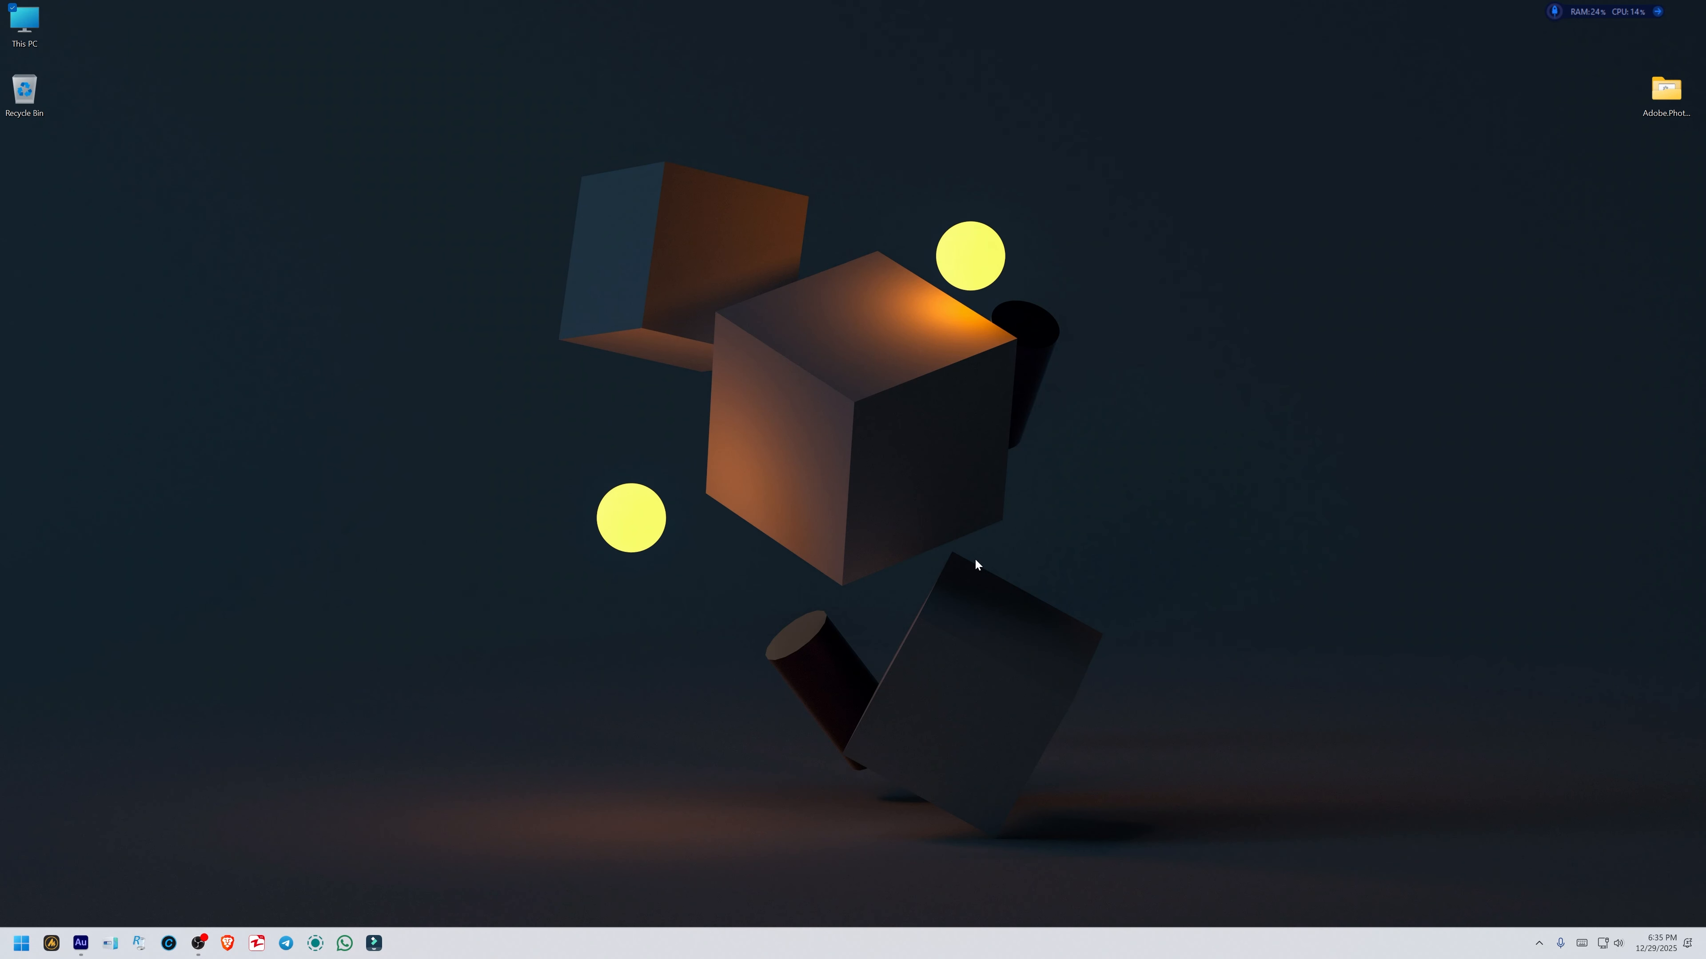